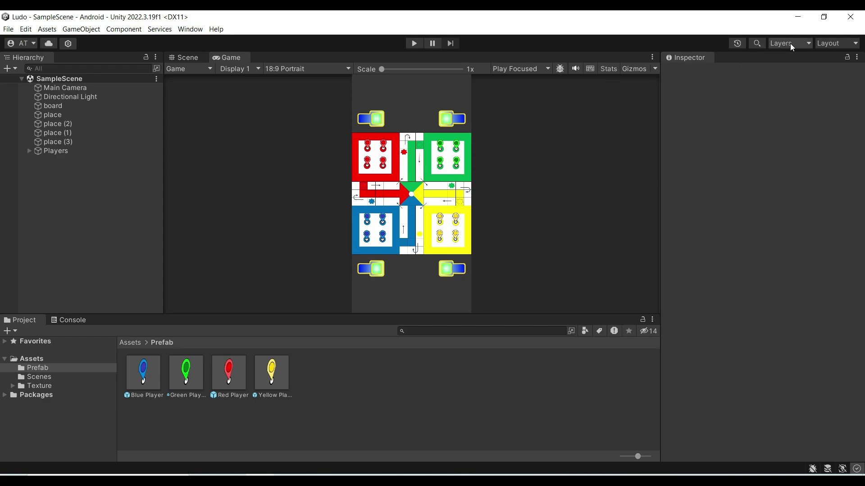
- Switch to Chrome, search the web for openartgame and open the OpenGameArt.org site
{"action": "left_click", "coordinate": [794, 18]}
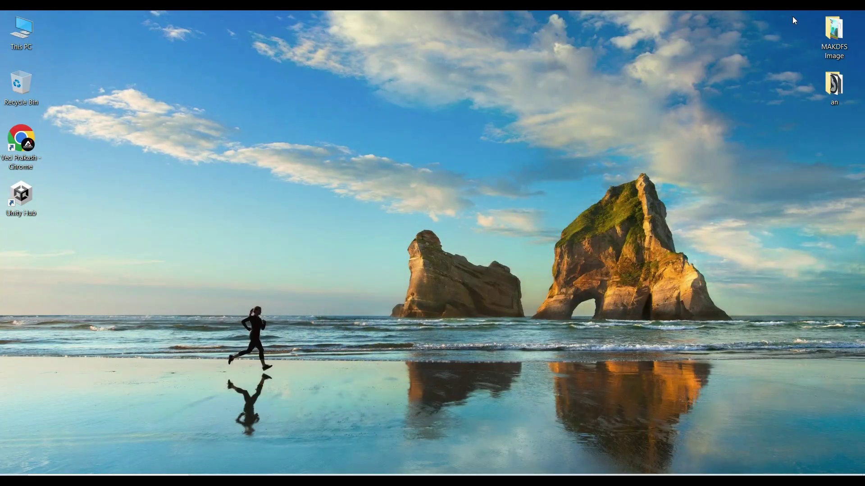
{"action": "double_click", "coordinate": [12, 140]}
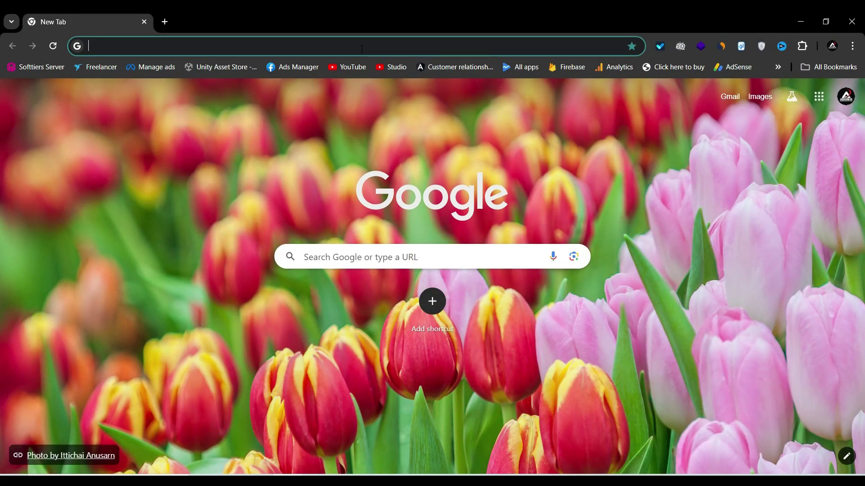
{"action": "left_click", "coordinate": [362, 49]}
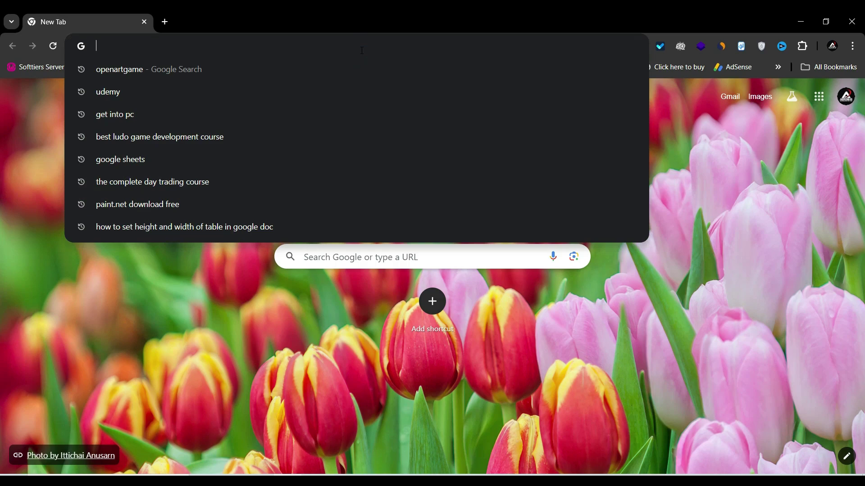
{"action": "type", "text": "openartgame"}
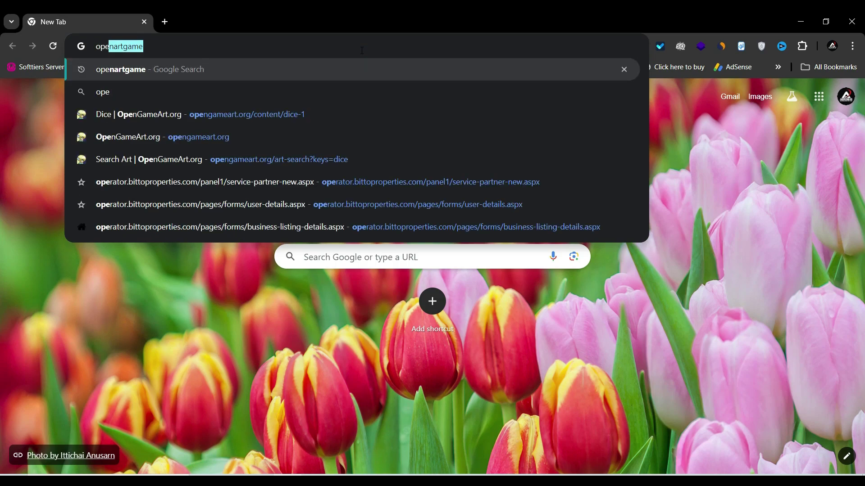
{"action": "key", "text": "Return"}
{"action": "left_click", "coordinate": [148, 241]}
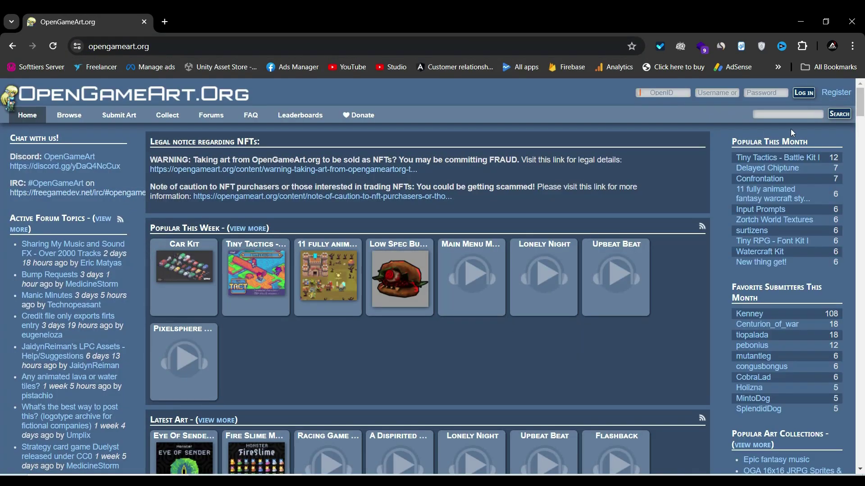
- Search OpenGameArt for dice and download NapoleonsDice.zip from the six-sided Blender dice entry
{"action": "left_click", "coordinate": [776, 113]}
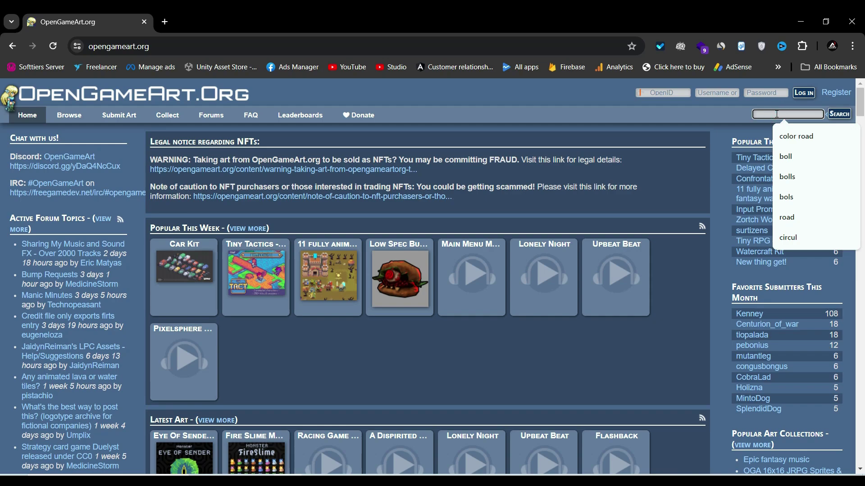
{"action": "type", "text": "dice"}
{"action": "key", "text": "Return"}
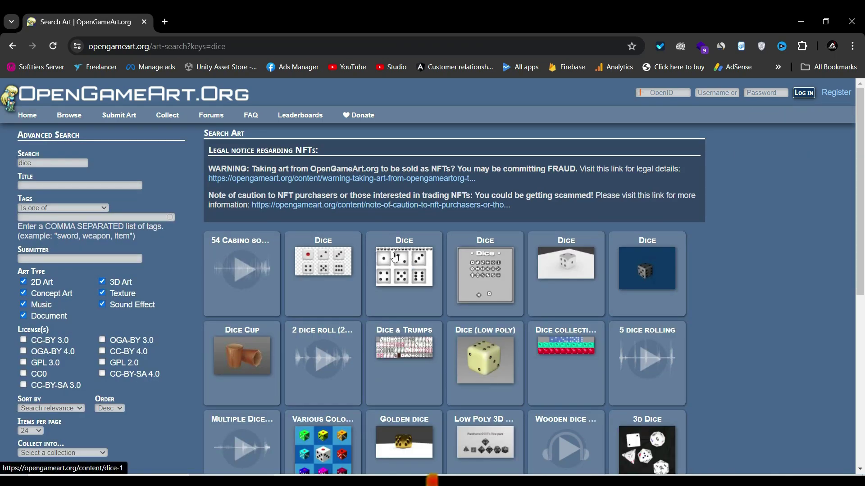
{"action": "left_click", "coordinate": [404, 263]}
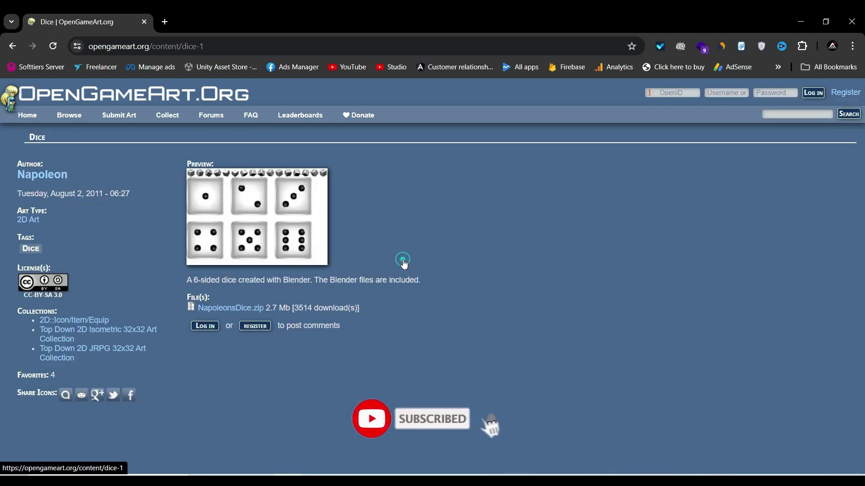
{"action": "left_click", "coordinate": [223, 309]}
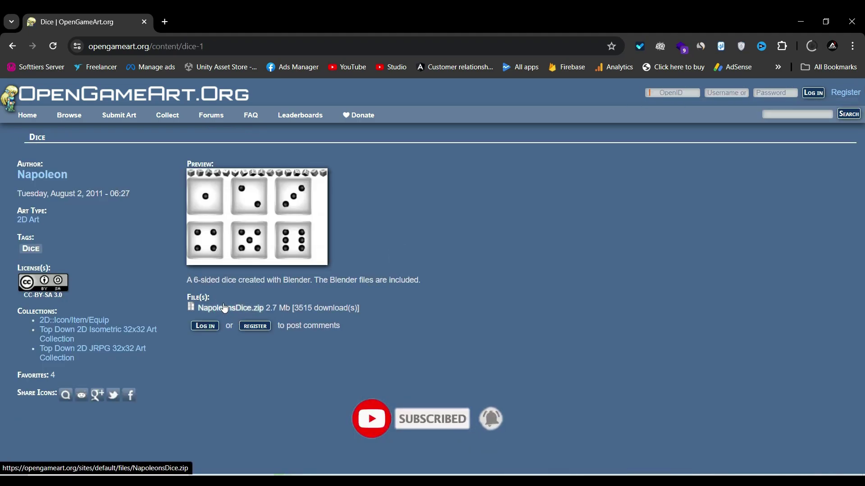
- Show the download in the Downloads folder, create a new folder there and move the NapoleonsDice archive into it
{"action": "left_click", "coordinate": [781, 72]}
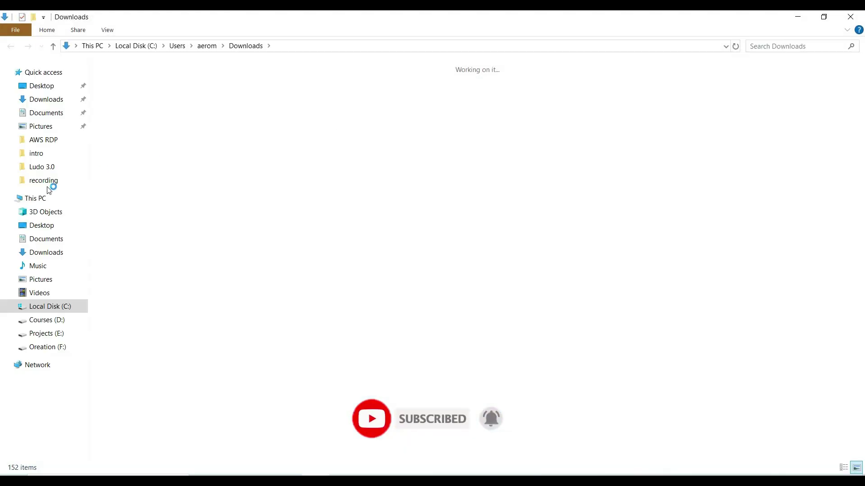
{"action": "right_click", "coordinate": [193, 102]}
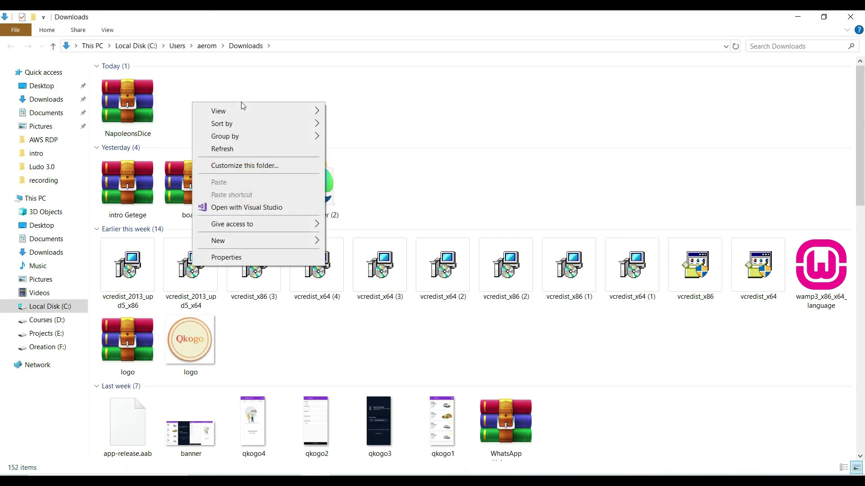
{"action": "mouse_move", "coordinate": [221, 242]}
{"action": "left_click", "coordinate": [352, 241]}
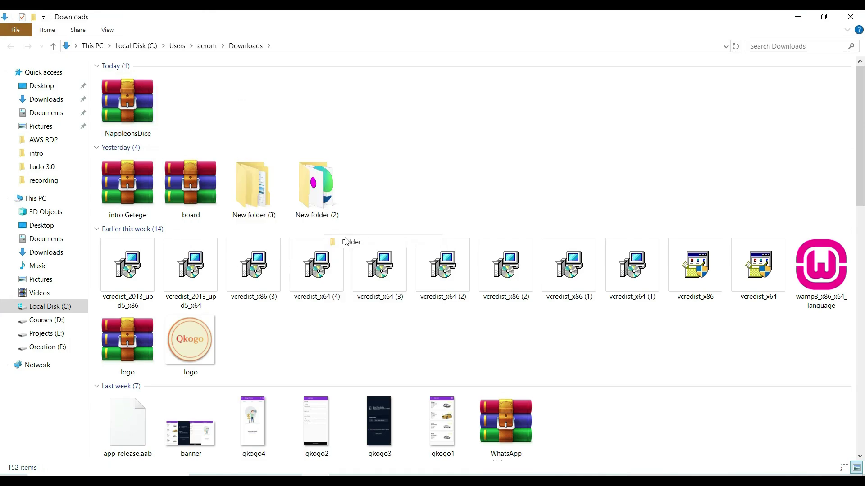
{"action": "left_click", "coordinate": [126, 104]}
{"action": "left_click_drag", "start_coordinate": [199, 108], "coordinate": [197, 111]}
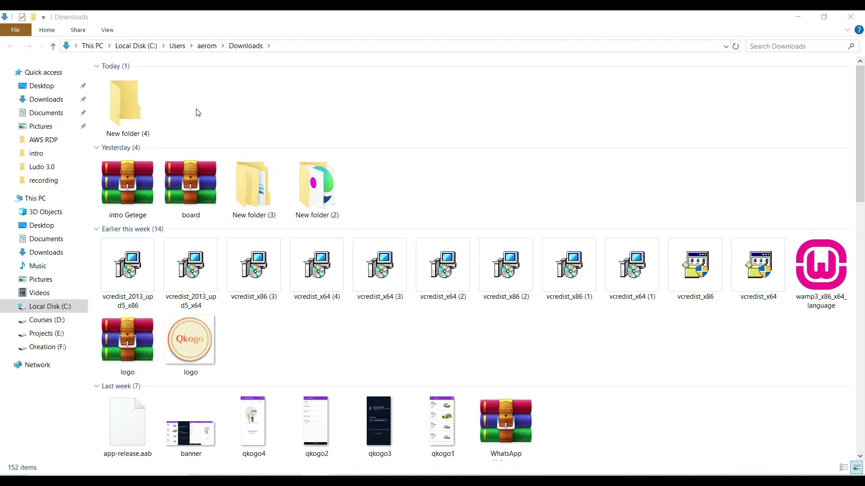
- Open the new folder and extract the NapoleonsDice archive's contents there
{"action": "double_click", "coordinate": [124, 105]}
{"action": "left_click", "coordinate": [137, 84]}
{"action": "right_click", "coordinate": [137, 86]}
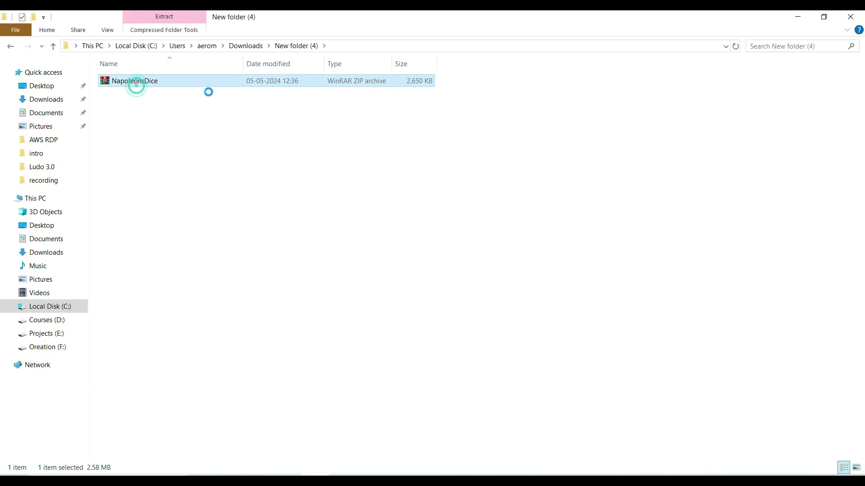
{"action": "left_click", "coordinate": [196, 145]}
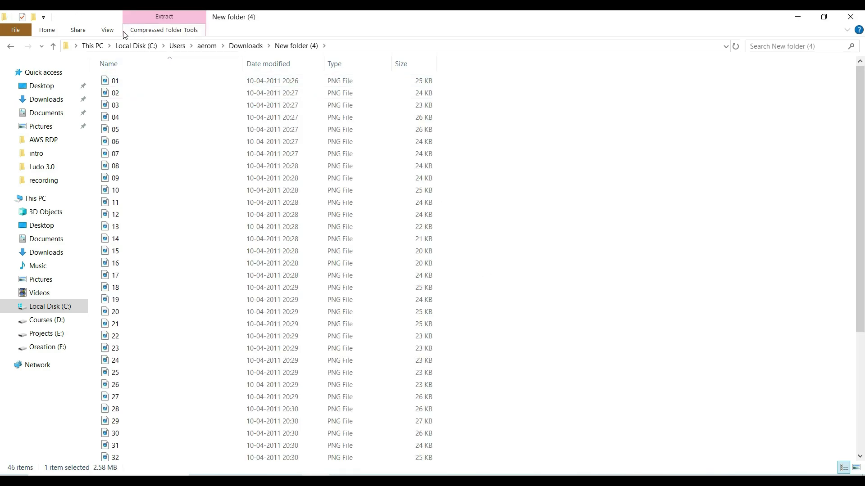
- Display the extracted files as large icons and delete the NapoleonsDice archive
{"action": "left_click", "coordinate": [107, 30]}
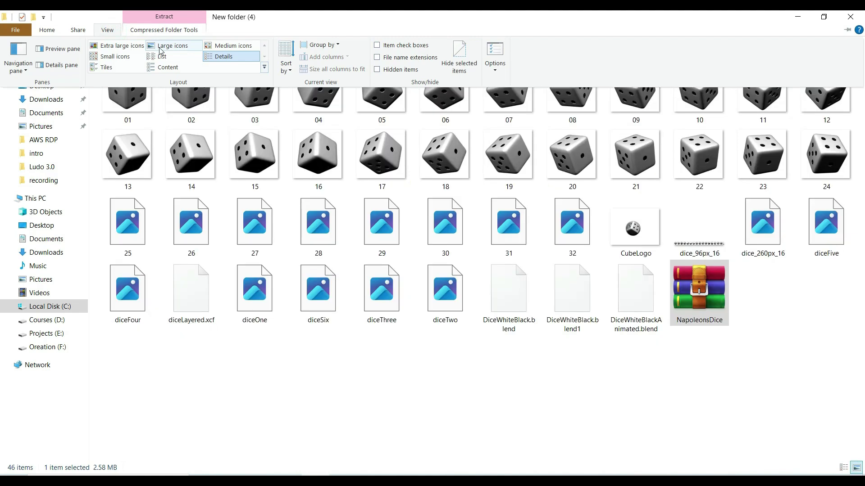
{"action": "left_click", "coordinate": [160, 45]}
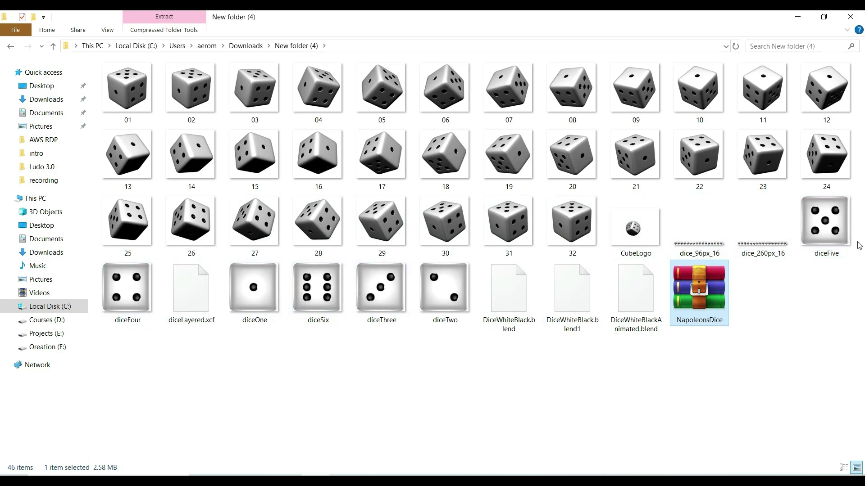
{"action": "right_click", "coordinate": [682, 300]}
{"action": "left_click", "coordinate": [711, 259]}
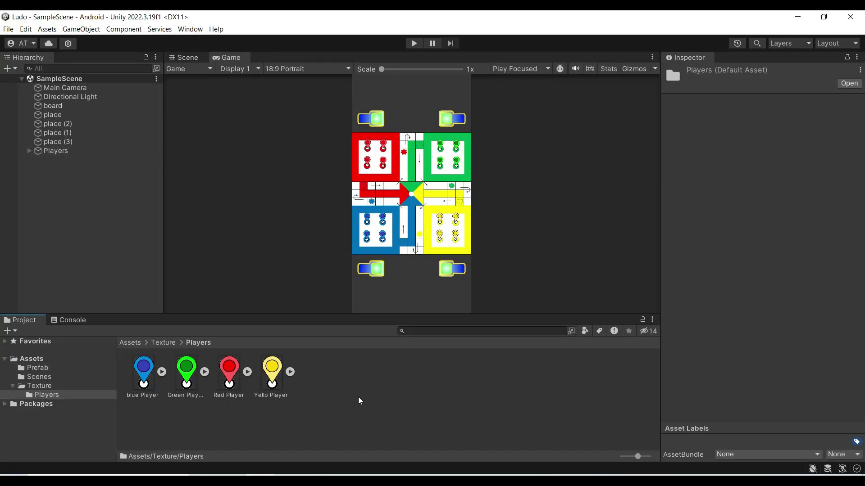
- In the Unity project's Texture folder, create a subfolder named Dice and open it
{"action": "left_click", "coordinate": [40, 385]}
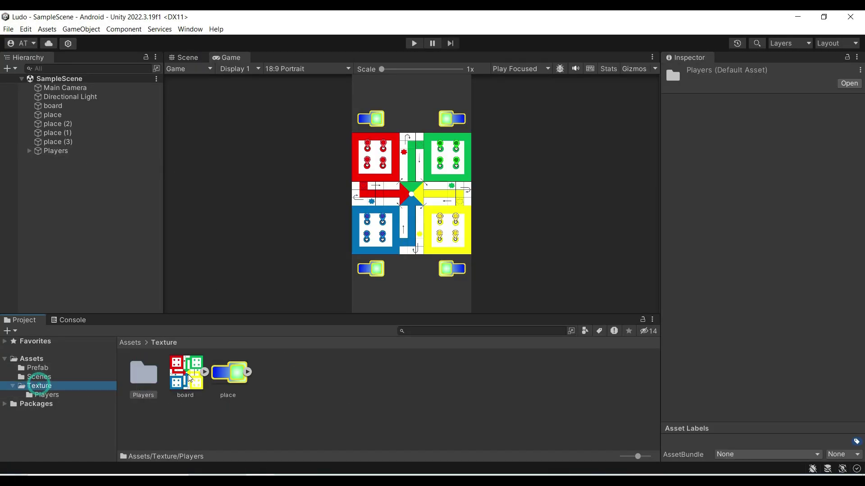
{"action": "right_click", "coordinate": [296, 366]}
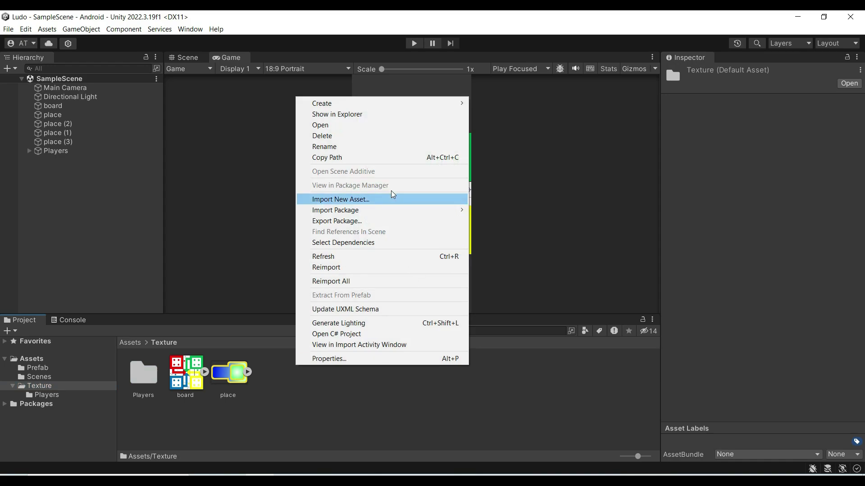
{"action": "mouse_move", "coordinate": [388, 106]}
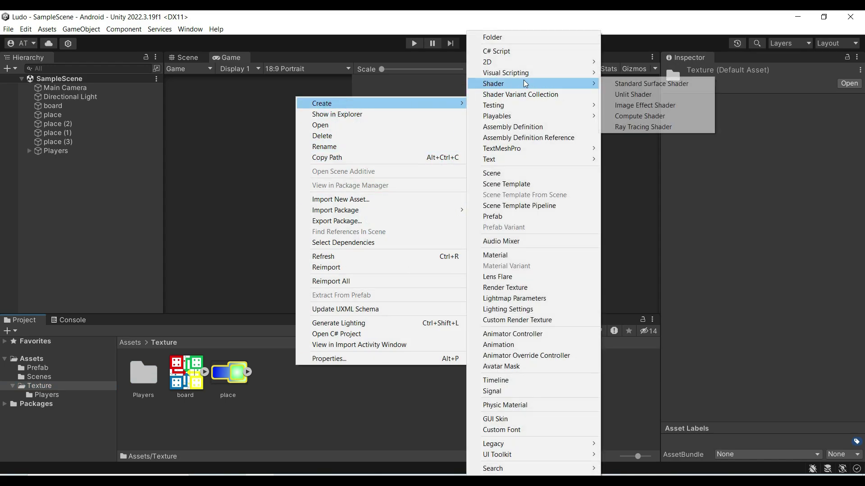
{"action": "left_click", "coordinate": [493, 37]}
{"action": "type", "text": "Dice"}
{"action": "key", "text": "Return"}
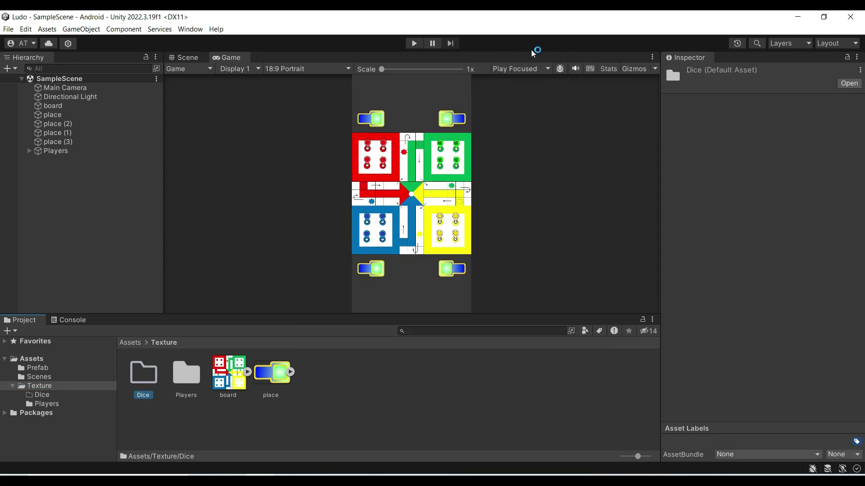
{"action": "double_click", "coordinate": [138, 376]}
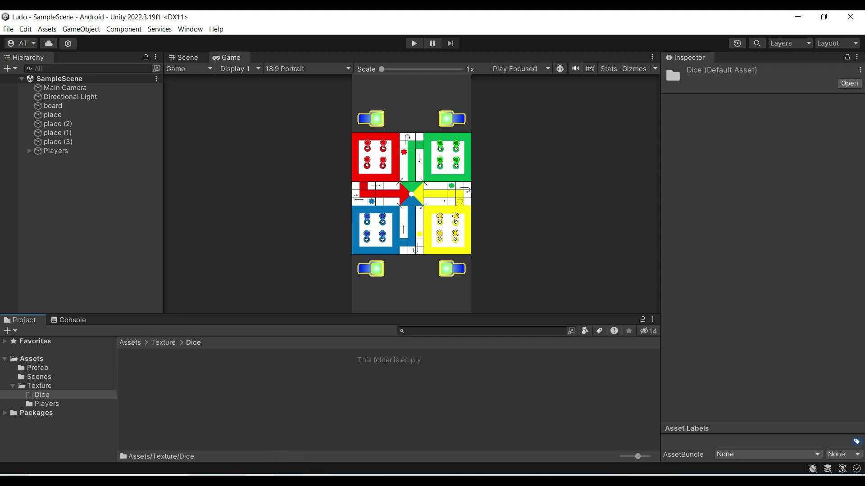
- Import the extracted images 01 to 32, CubeLogo and the six dice faces into the Dice folder, leaving out the .blend, .xcf and strip files
{"action": "left_click", "coordinate": [316, 479]}
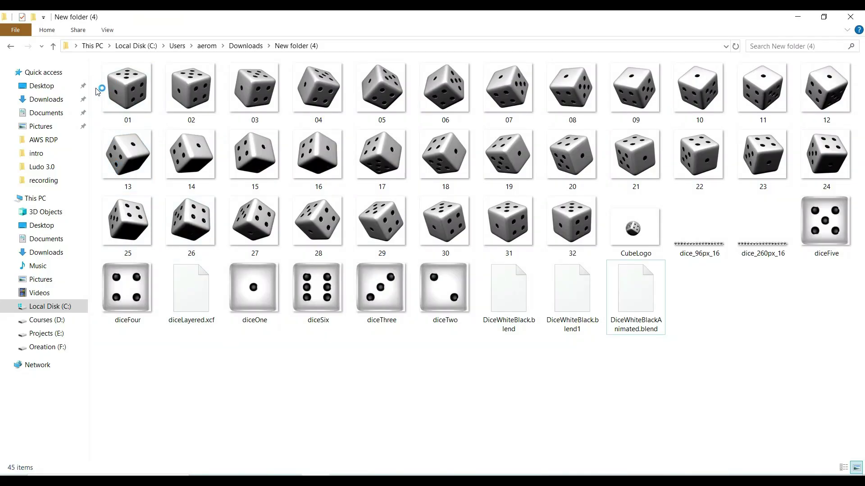
{"action": "left_click_drag", "start_coordinate": [97, 91], "coordinate": [861, 331]}
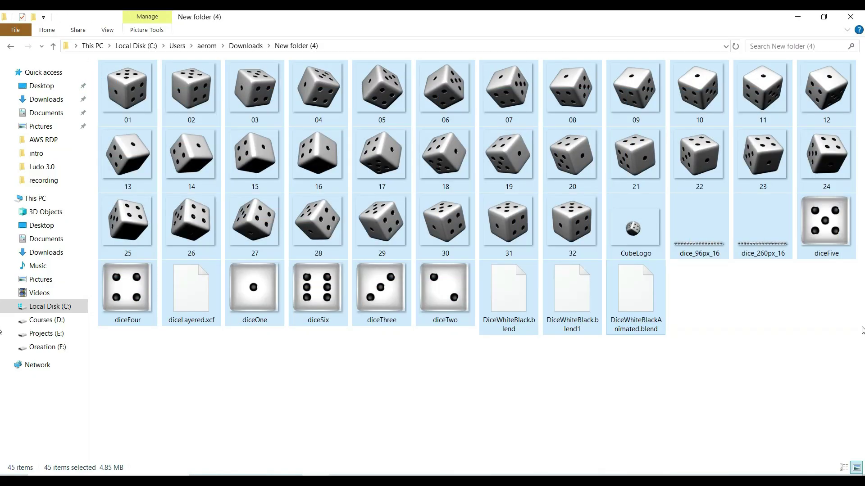
{"action": "left_click", "coordinate": [654, 304], "text": "ctrl"}
{"action": "left_click", "coordinate": [574, 299], "text": "ctrl"}
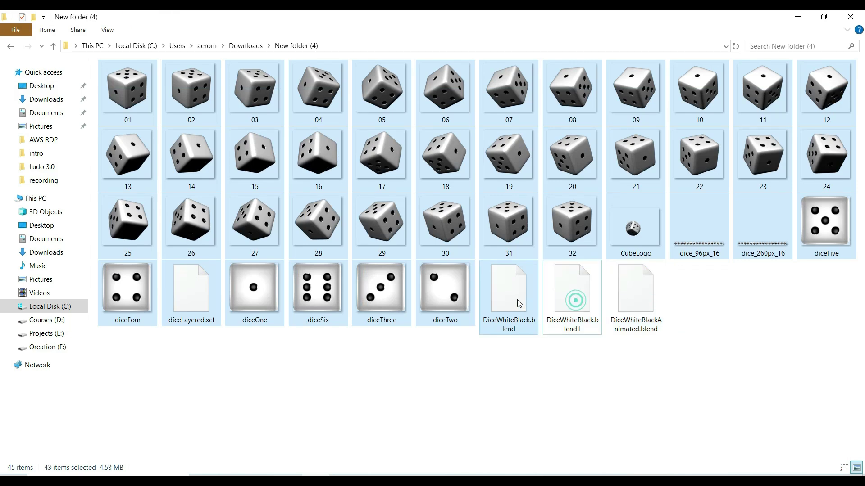
{"action": "left_click", "coordinate": [520, 303], "text": "ctrl"}
{"action": "left_click", "coordinate": [760, 239], "text": "ctrl"}
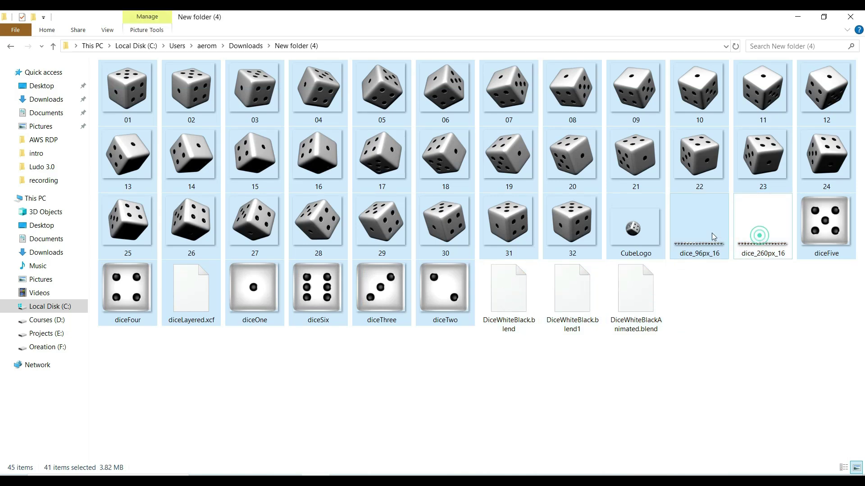
{"action": "left_click", "coordinate": [714, 237], "text": "ctrl"}
{"action": "left_click", "coordinate": [191, 290], "text": "ctrl"}
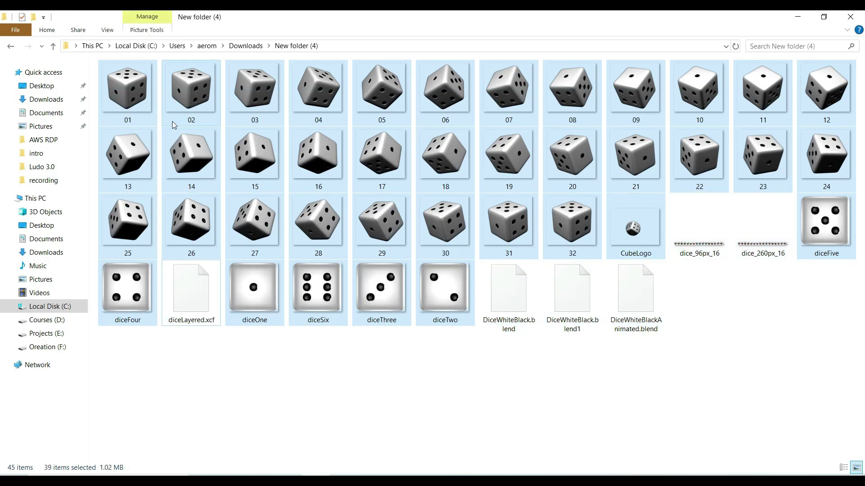
{"action": "left_click_drag", "start_coordinate": [142, 105], "coordinate": [221, 414]}
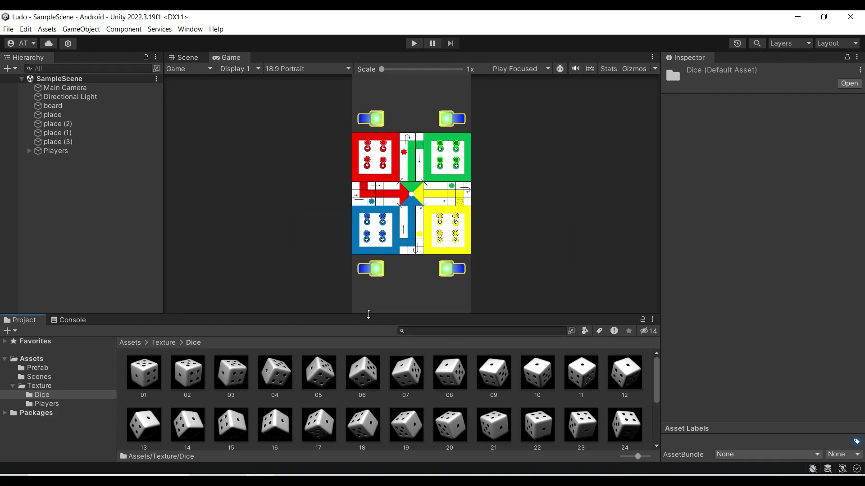
- Enlarge the project asset area and apply the Sprite (2D and UI) texture type to dice images 01 to 32
{"action": "left_click_drag", "start_coordinate": [368, 314], "coordinate": [375, 235]}
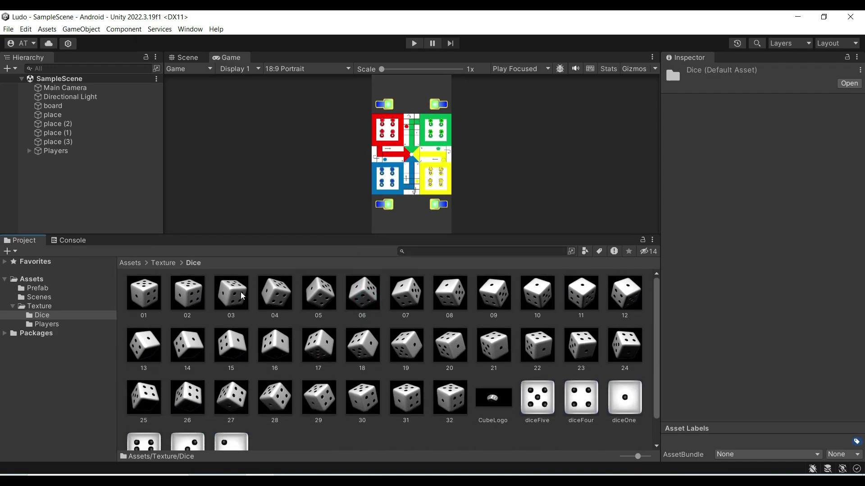
{"action": "left_click", "coordinate": [150, 296]}
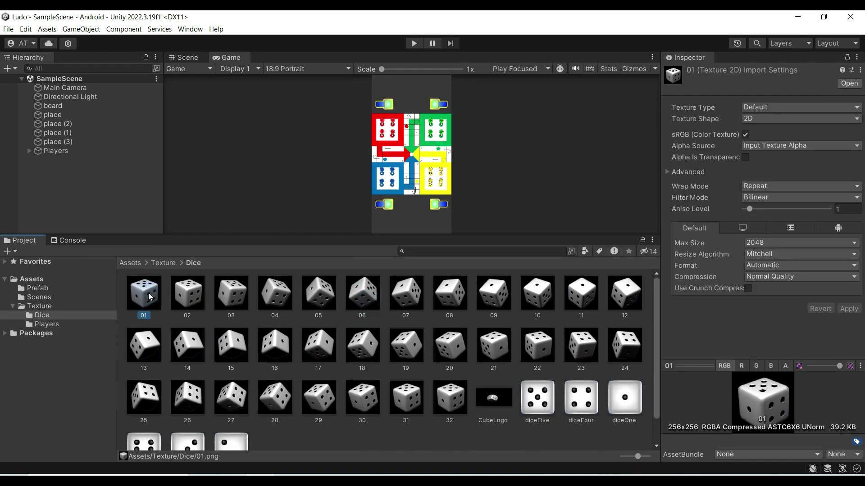
{"action": "left_click", "coordinate": [464, 397], "text": "shift"}
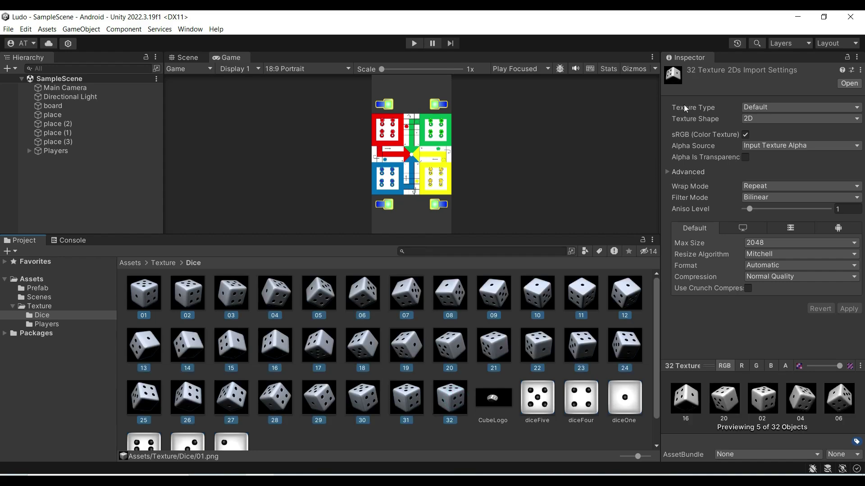
{"action": "left_click", "coordinate": [760, 109]}
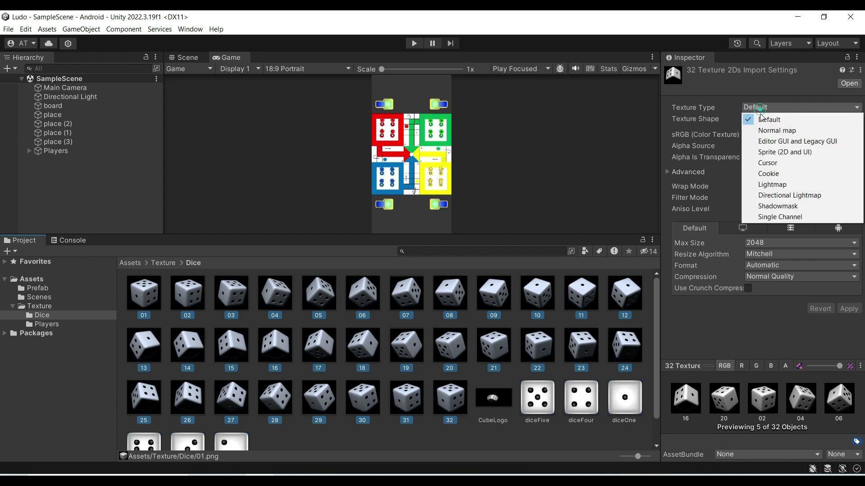
{"action": "left_click", "coordinate": [761, 153]}
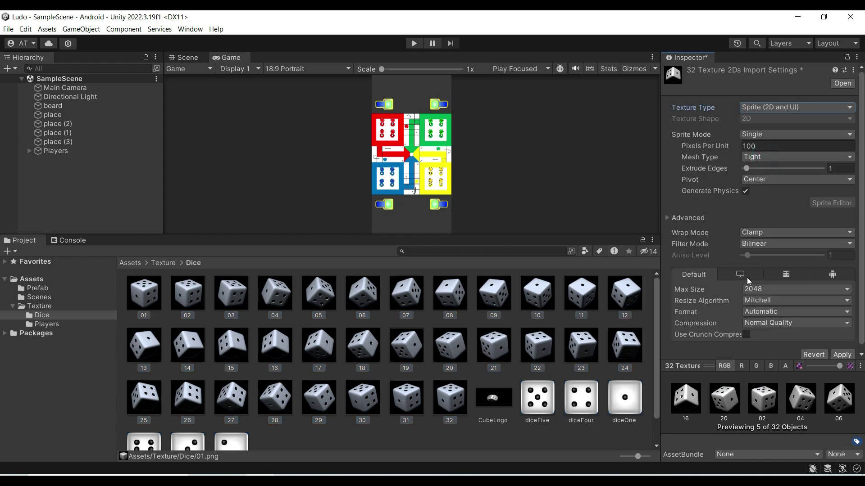
{"action": "left_click", "coordinate": [842, 354]}
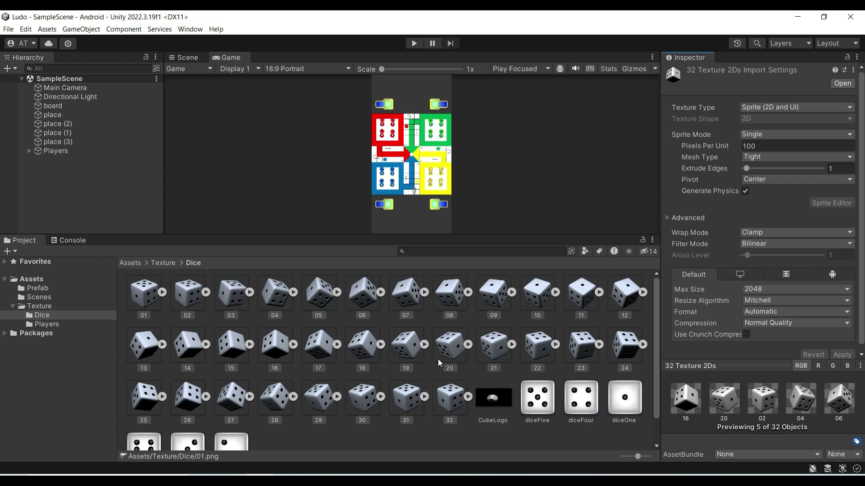
- Place dice sprites 01 to 32 together in the SampleScene hierarchy to start a new animation clip
{"action": "left_click", "coordinate": [140, 300]}
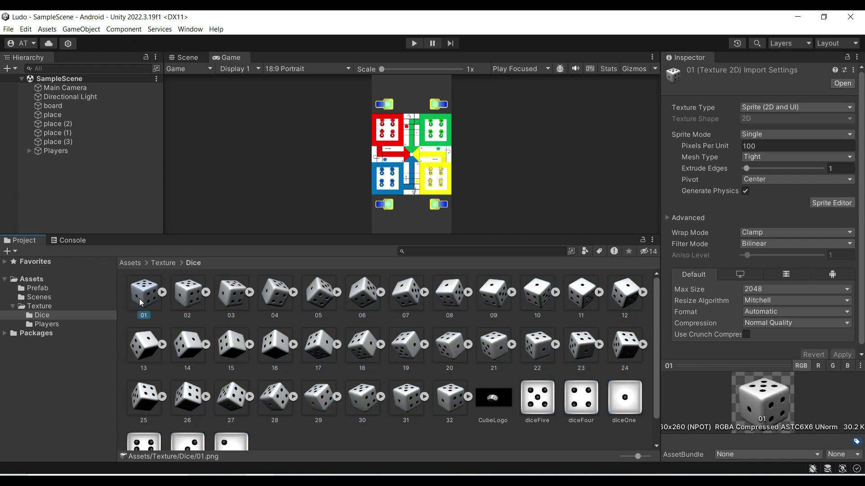
{"action": "left_click", "coordinate": [444, 409], "text": "shift"}
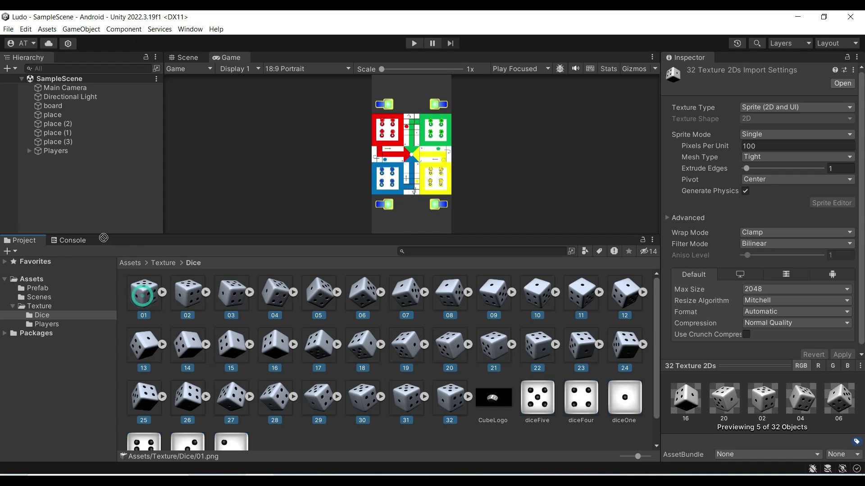
{"action": "left_click_drag", "start_coordinate": [143, 299], "coordinate": [64, 183]}
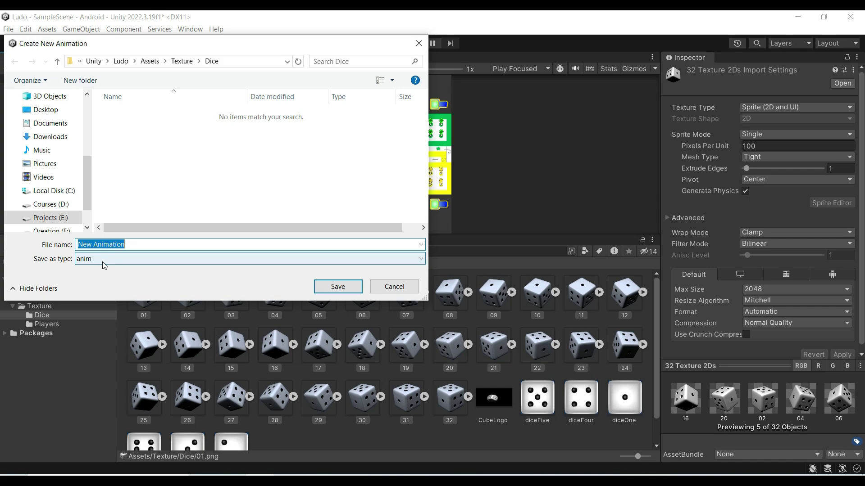
- In the project's Assets folder, create a folder named Animation for the new clip and open it
{"action": "left_click", "coordinate": [142, 61]}
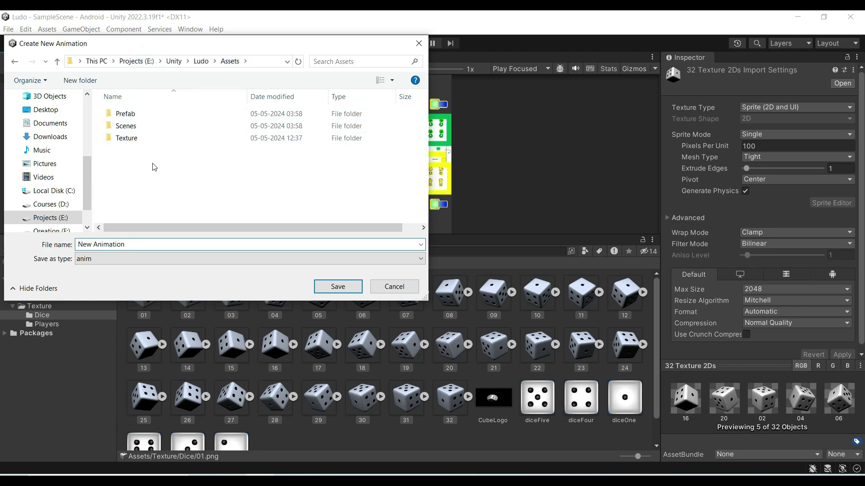
{"action": "right_click", "coordinate": [136, 160]}
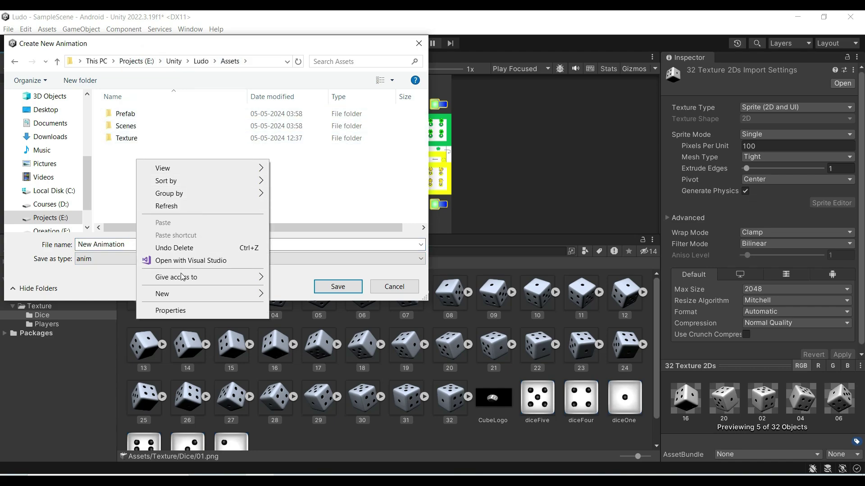
{"action": "mouse_move", "coordinate": [189, 293]}
{"action": "left_click", "coordinate": [293, 295]}
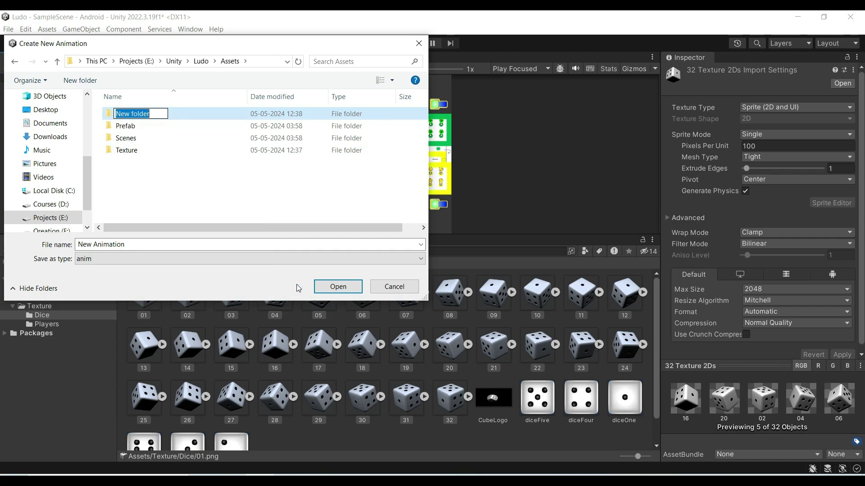
{"action": "type", "text": "Animation"}
{"action": "key", "text": "Return"}
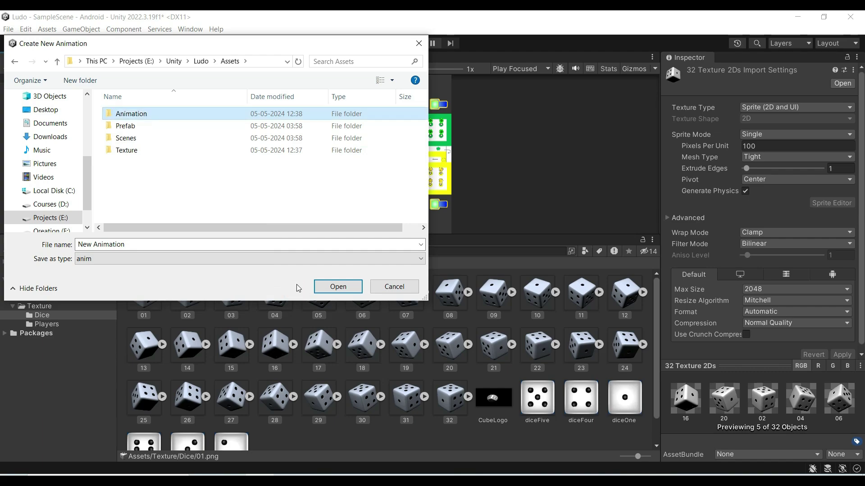
{"action": "double_click", "coordinate": [160, 117]}
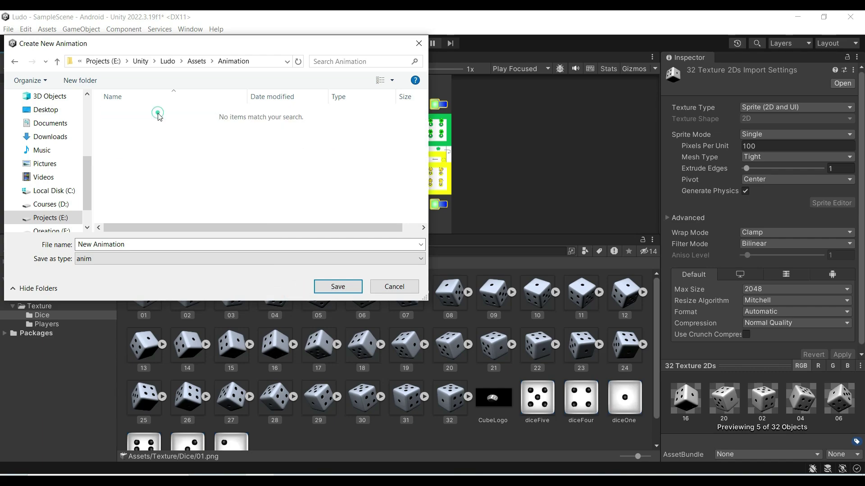
- Create a subfolder named Dice inside the Animation folder
{"action": "right_click", "coordinate": [157, 134]}
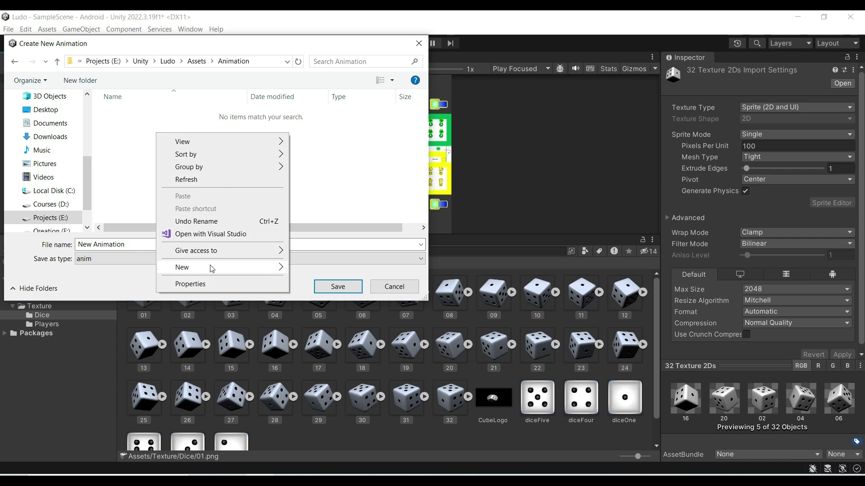
{"action": "mouse_move", "coordinate": [213, 267]}
{"action": "left_click", "coordinate": [325, 270]}
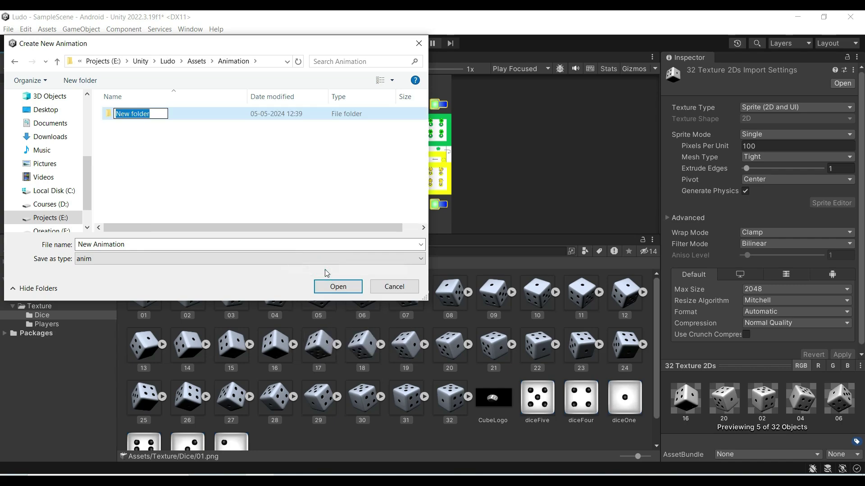
{"action": "type", "text": "Dic"}
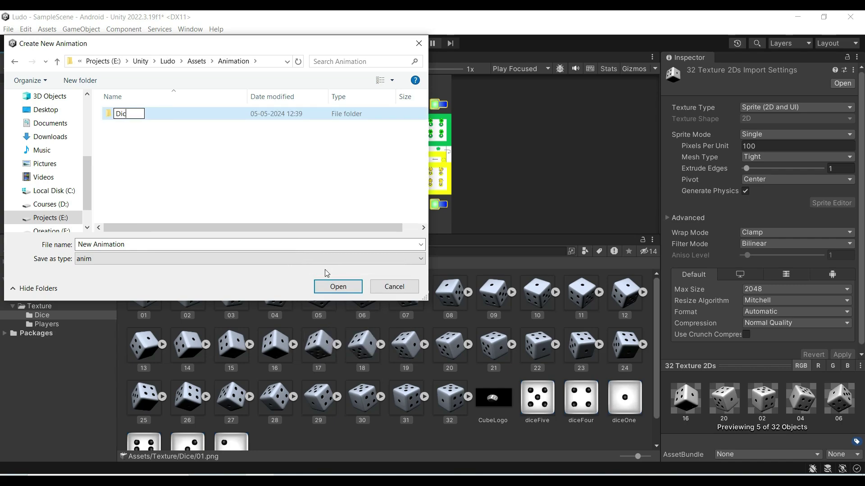
{"action": "type", "text": "e"}
{"action": "key", "text": "Return"}
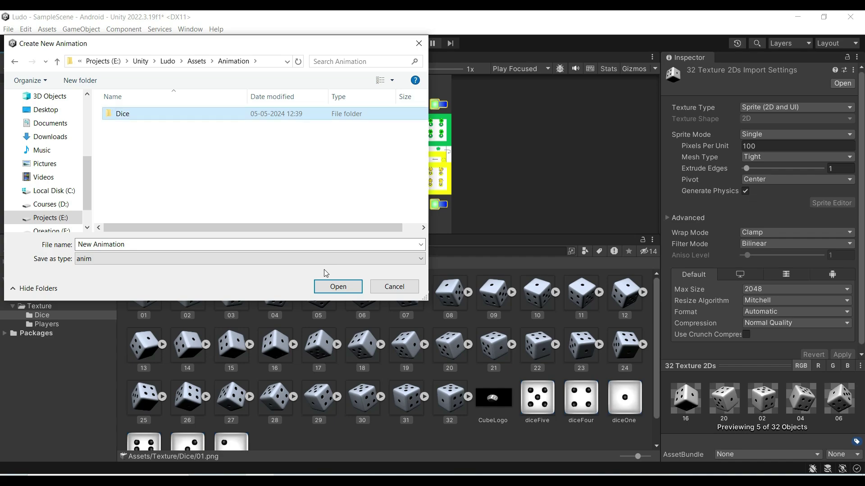
- Save the new animation clip as Dice in the Animation folder's Dice subfolder
{"action": "left_click", "coordinate": [165, 112]}
{"action": "left_click", "coordinate": [188, 159]}
{"action": "left_click", "coordinate": [171, 244]}
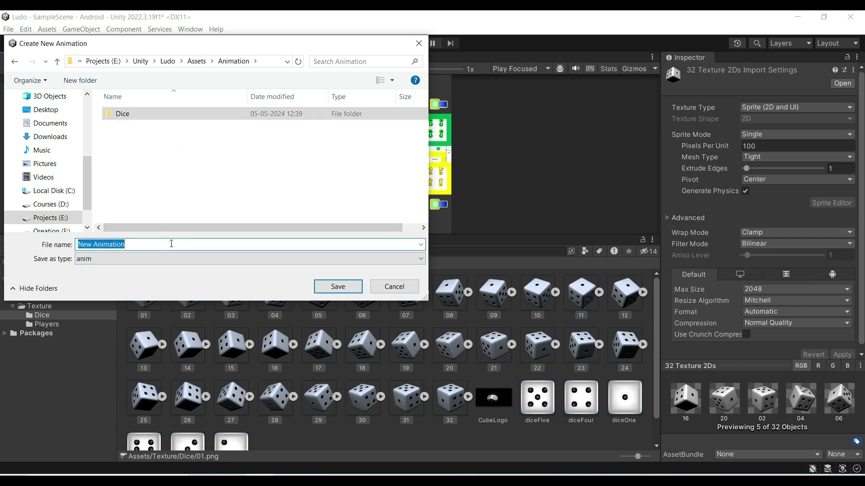
{"action": "type", "text": "Di"}
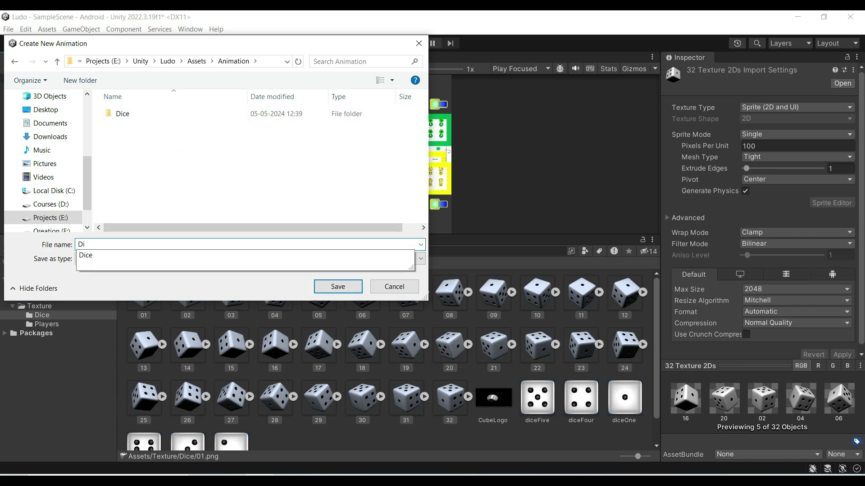
{"action": "type", "text": "ce"}
{"action": "left_click", "coordinate": [328, 292]}
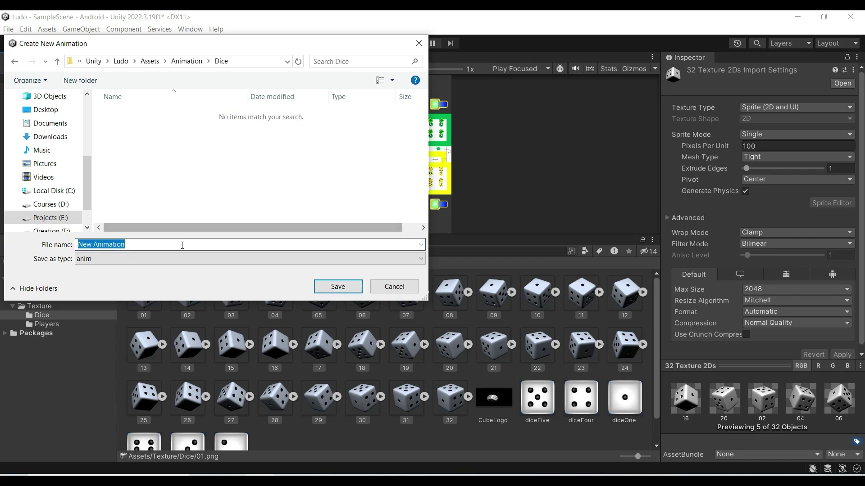
{"action": "left_click", "coordinate": [338, 286]}
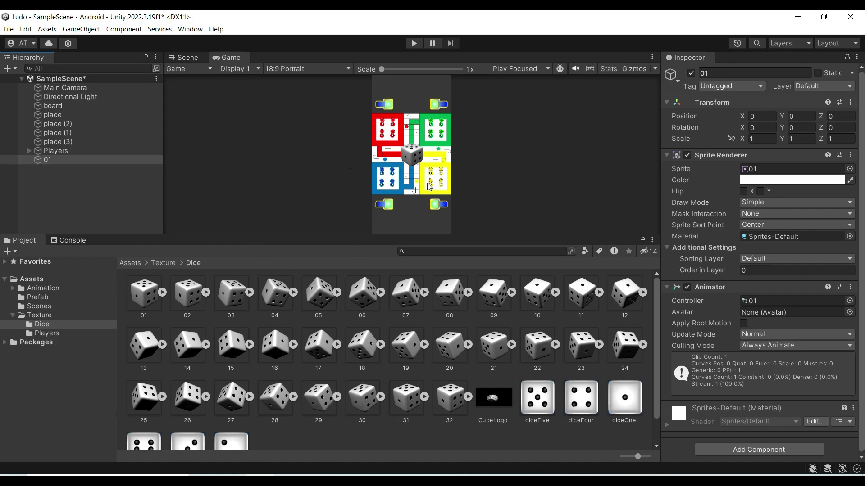
- Enlarge the game view and rename the animated dice object 01 as RolingDice
{"action": "left_click_drag", "start_coordinate": [480, 233], "coordinate": [459, 359]}
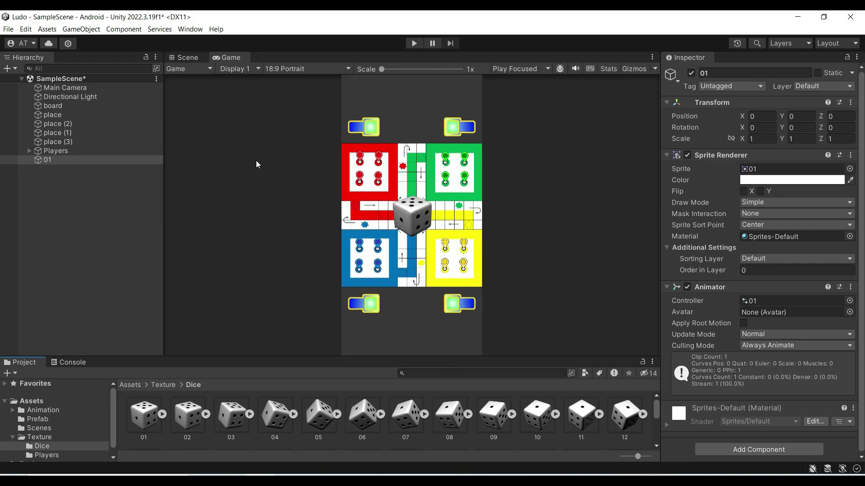
{"action": "right_click", "coordinate": [48, 160]}
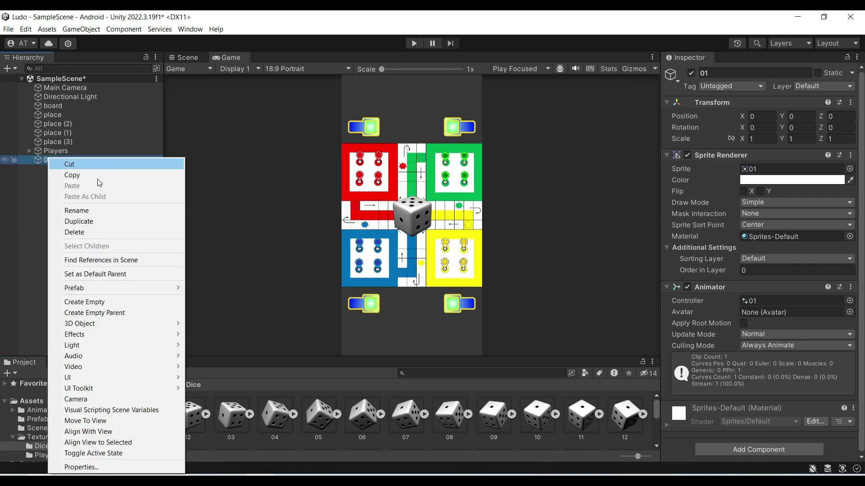
{"action": "left_click", "coordinate": [103, 214]}
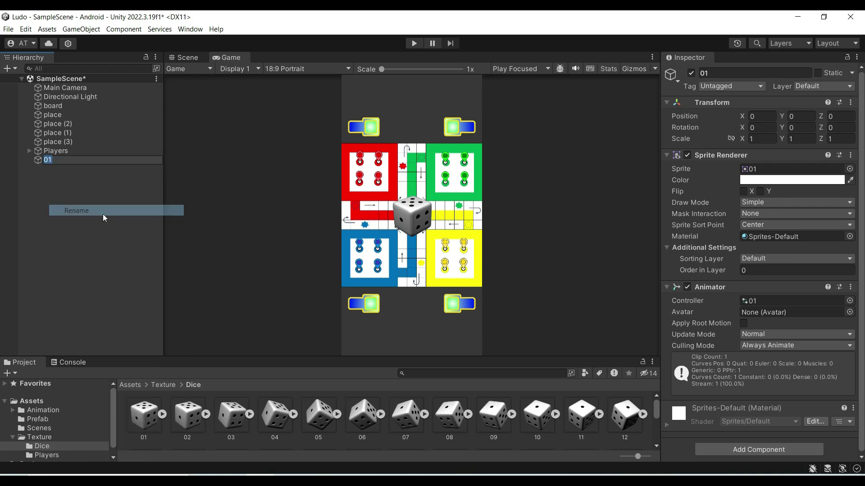
{"action": "type", "text": "ling"}
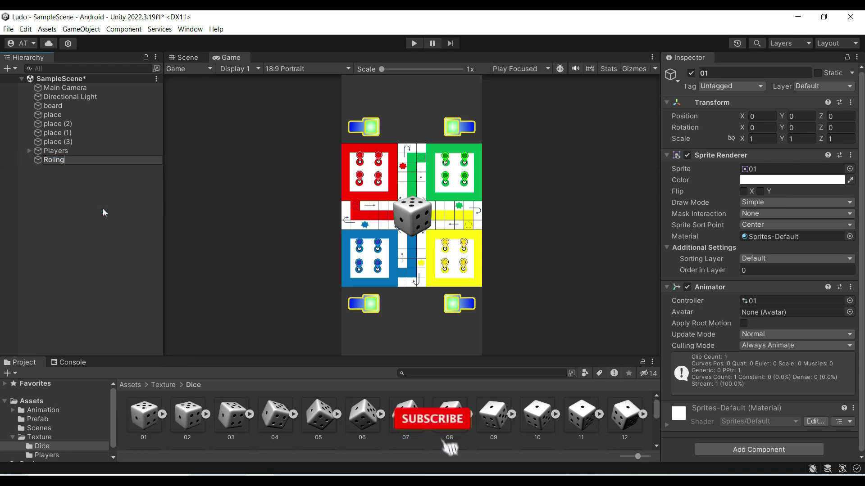
{"action": "type", "text": "Dice"}
{"action": "key", "text": "Return"}
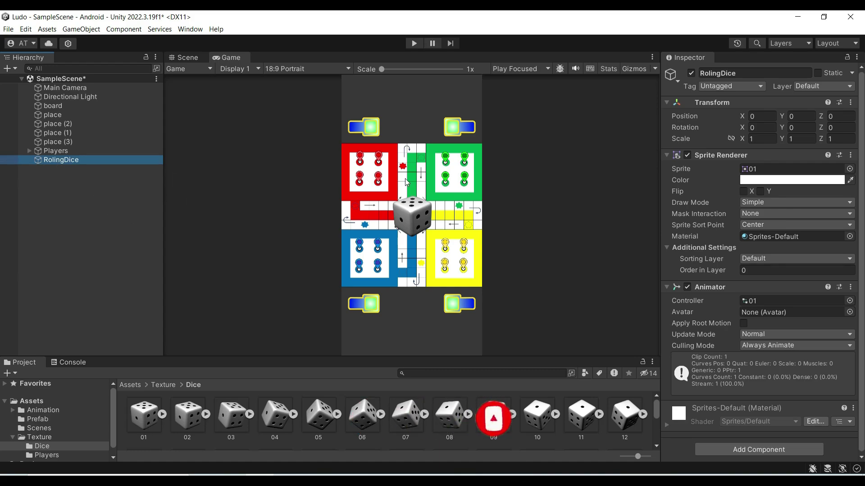
- Open the Animation window for RolingDice and dock it beside the Console
{"action": "left_click", "coordinate": [190, 28]}
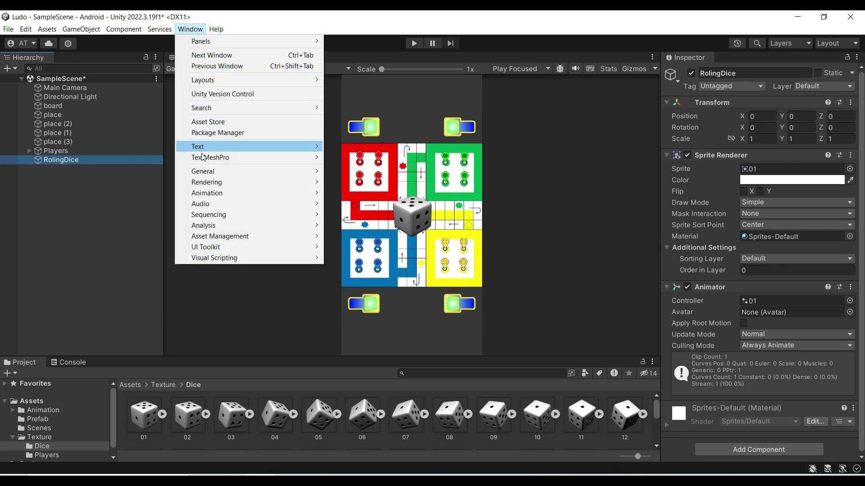
{"action": "mouse_move", "coordinate": [205, 198]}
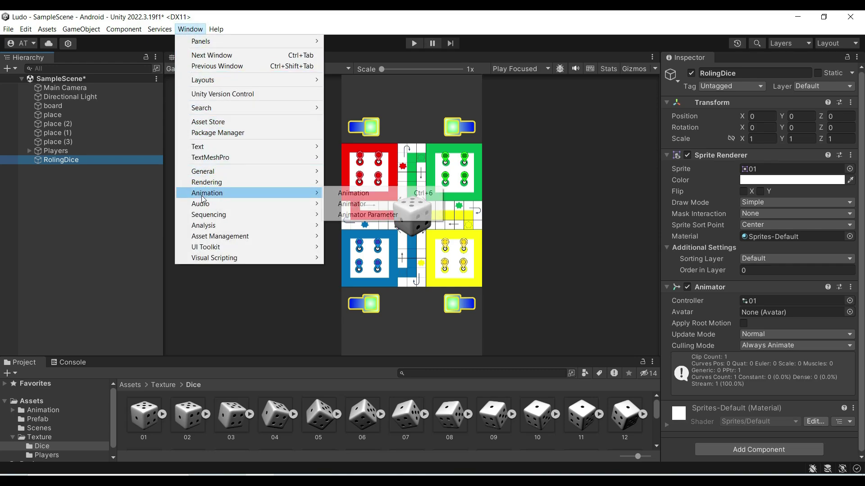
{"action": "left_click", "coordinate": [363, 196]}
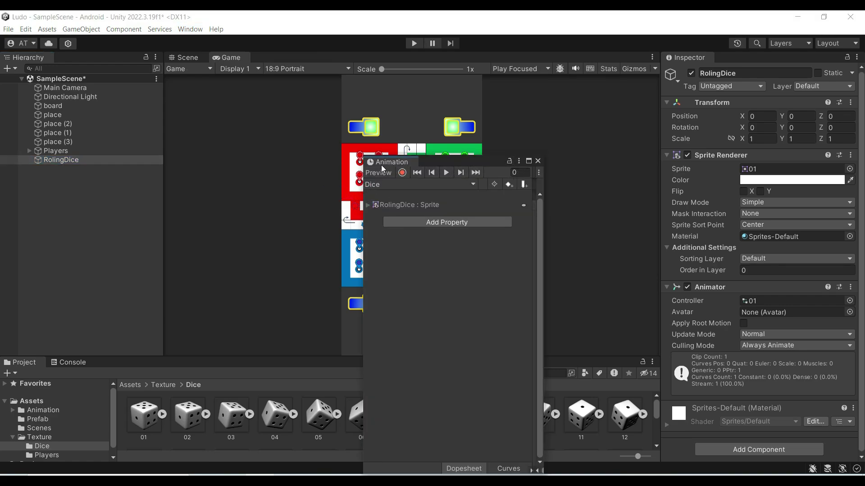
{"action": "left_click_drag", "start_coordinate": [385, 163], "coordinate": [107, 368]}
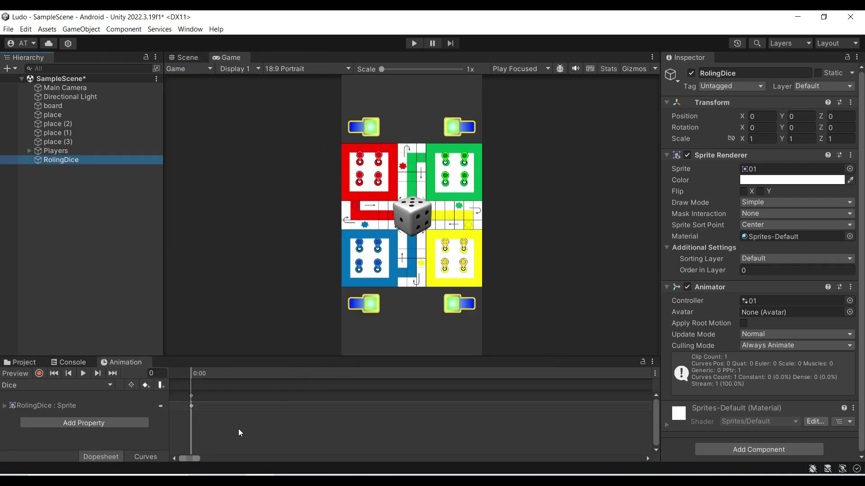
- Fit the full Dice clip in the timeline and preview its playback, stopping it after a while
{"action": "left_click_drag", "start_coordinate": [191, 458], "coordinate": [643, 459]}
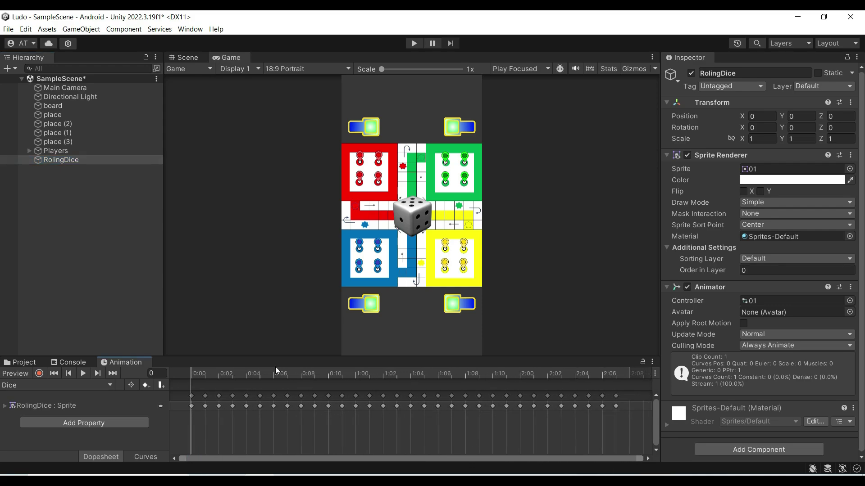
{"action": "left_click", "coordinate": [83, 374]}
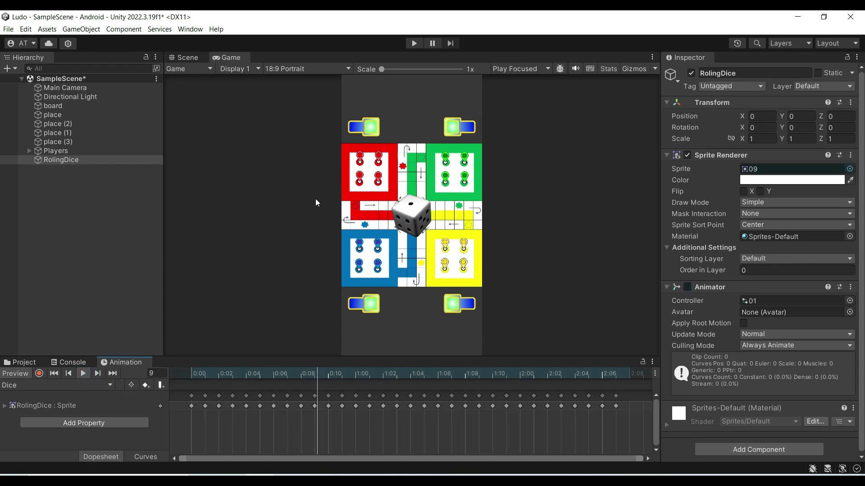
{"action": "left_click", "coordinate": [82, 374]}
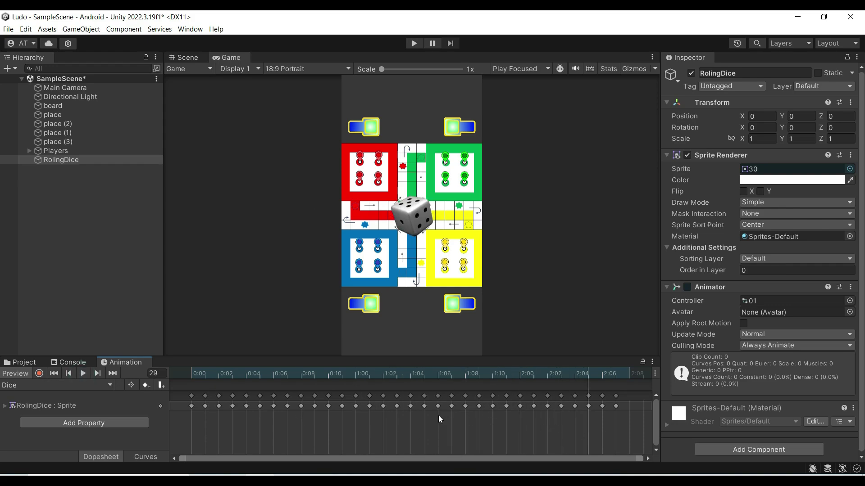
- Copy the Dice clip's keyframes from frame 9 to 19 and paste them starting at frame 31
{"action": "left_click_drag", "start_coordinate": [451, 411], "coordinate": [318, 386]}
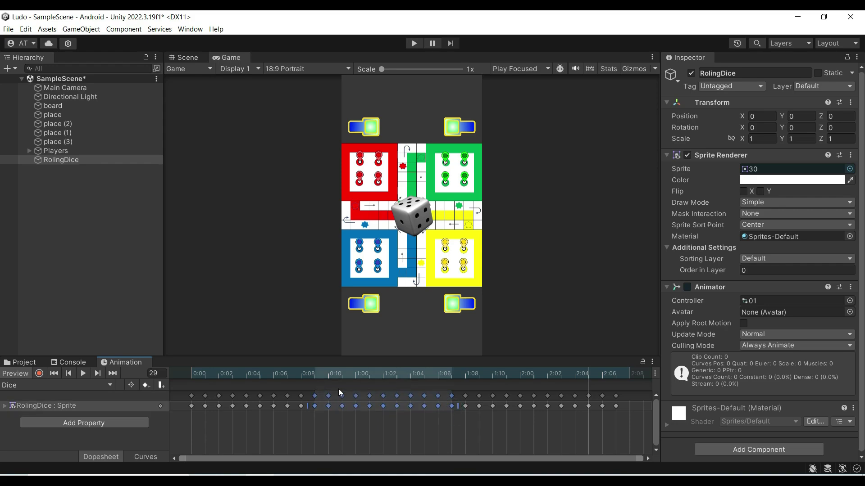
{"action": "left_click", "coordinate": [617, 386]}
{"action": "left_click", "coordinate": [617, 377]}
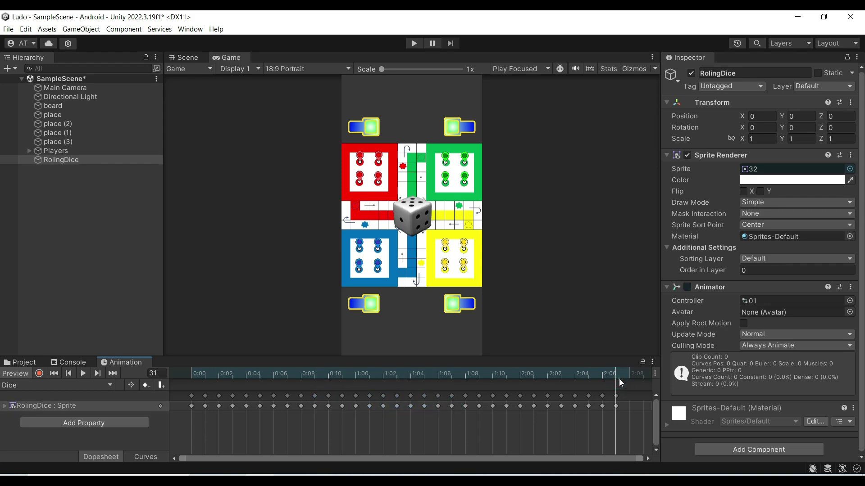
{"action": "key", "text": "ctrl+v"}
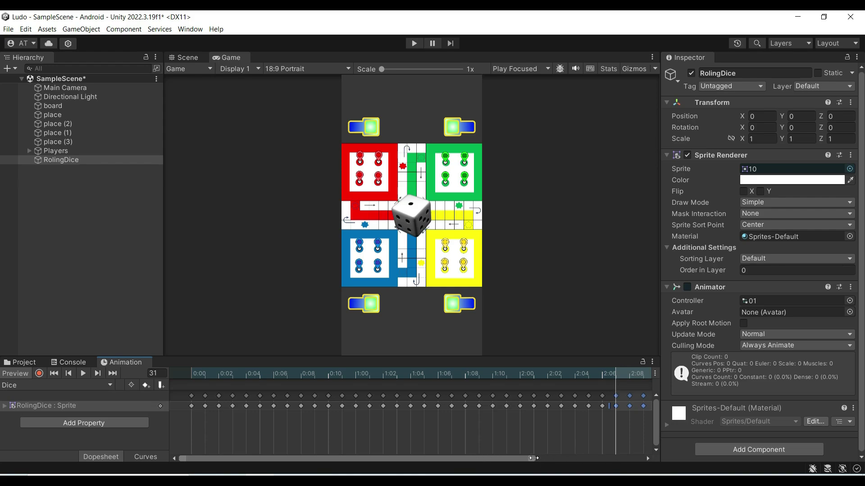
{"action": "left_click_drag", "start_coordinate": [534, 458], "coordinate": [682, 460]}
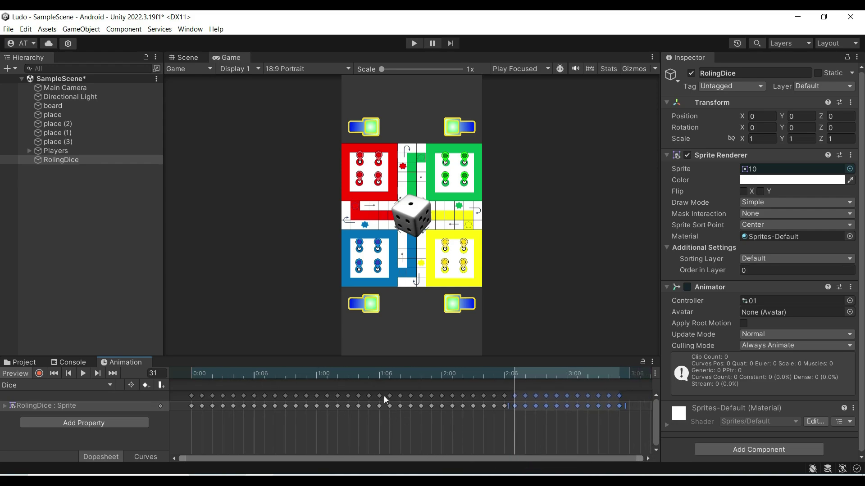
- Extend the Dice clip to about 12 seconds by pasting copied middle keyframes repeatedly from frame 41 onward, and preview the playback
{"action": "left_click_drag", "start_coordinate": [348, 394], "coordinate": [479, 396]}
{"action": "left_click", "coordinate": [620, 373]}
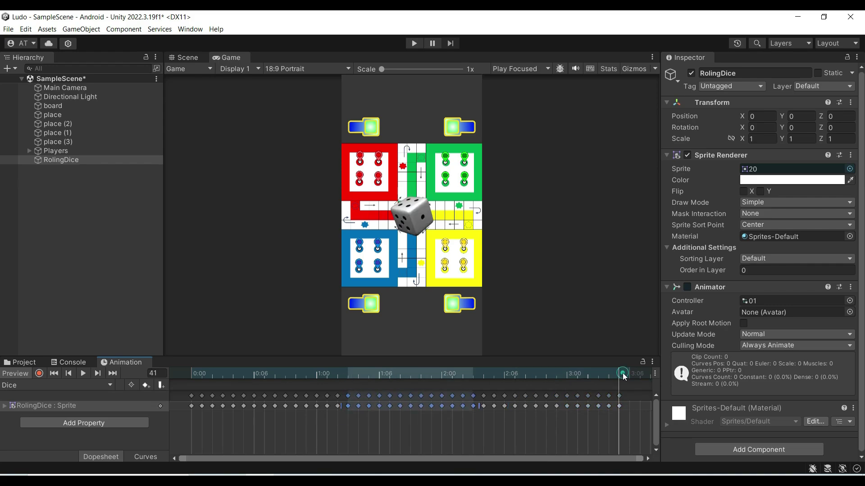
{"action": "key", "text": "ctrl+v"}
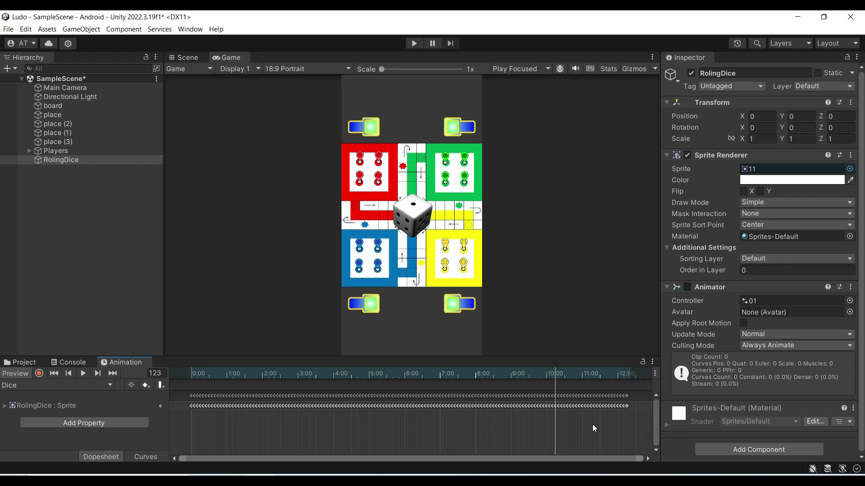
{"action": "left_click", "coordinate": [85, 373]}
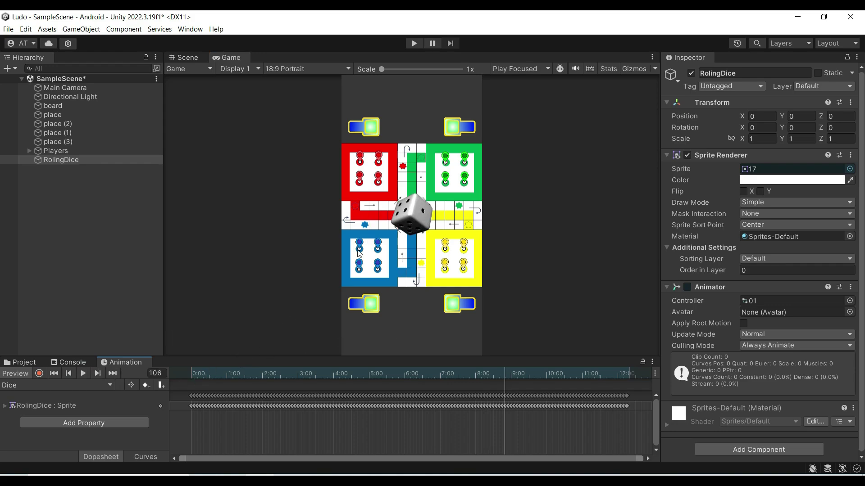
- In the Scene view, move RolingDice onto the place tile below the blue home, at about X -2.12, Y -4.96
{"action": "left_click", "coordinate": [48, 160]}
{"action": "left_click", "coordinate": [185, 58]}
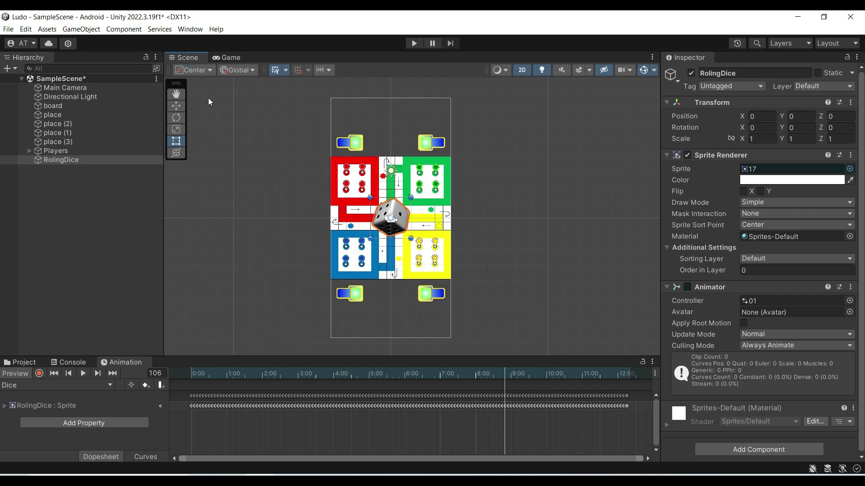
{"action": "left_click", "coordinate": [177, 106]}
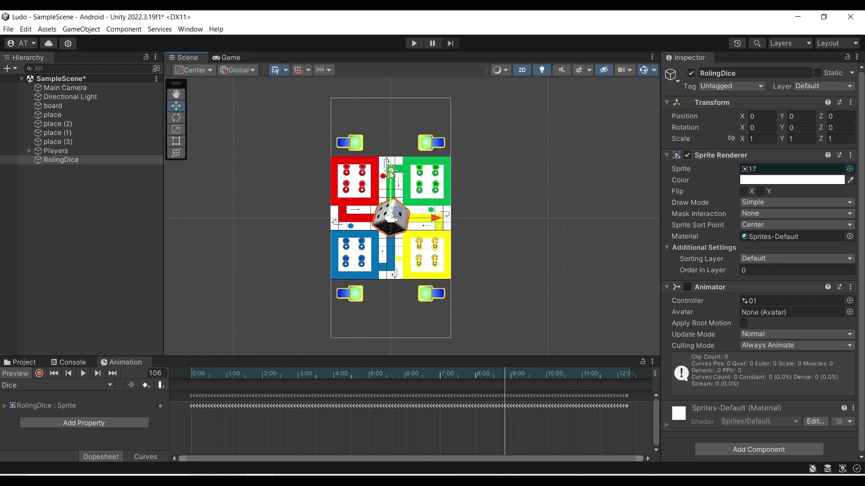
{"action": "left_click_drag", "start_coordinate": [391, 182], "coordinate": [392, 259]}
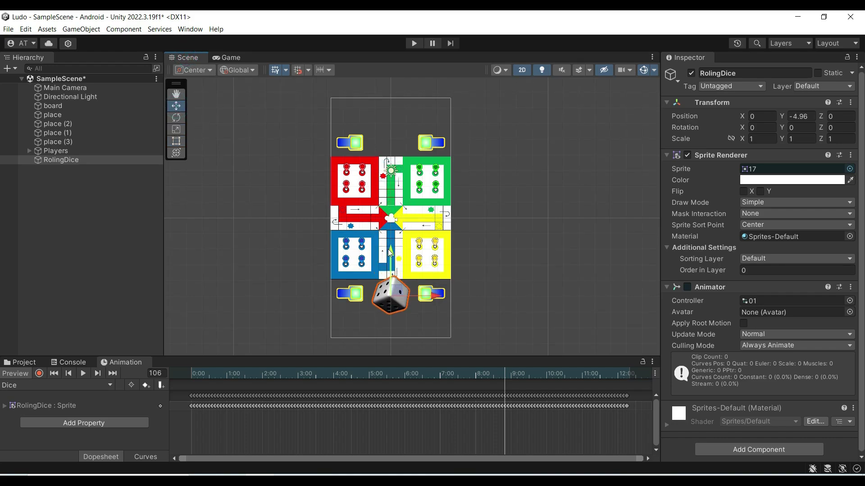
{"action": "left_click_drag", "start_coordinate": [437, 303], "coordinate": [403, 303]}
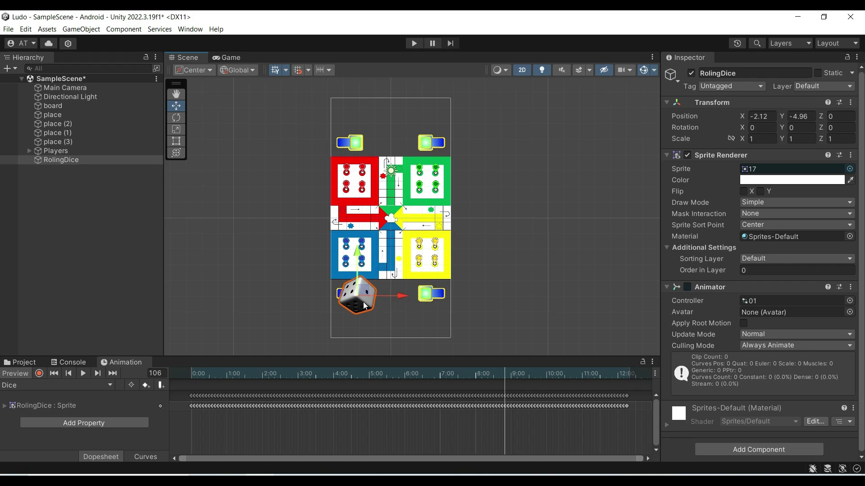
- Scale RolingDice to 0.35 in X and Y, and move it up to about Y -4.79 within its tile
{"action": "scroll", "coordinate": [358, 312], "scroll_direction": "up", "scroll_amount": 1}
{"action": "scroll", "coordinate": [357, 309], "scroll_direction": "up", "scroll_amount": 6}
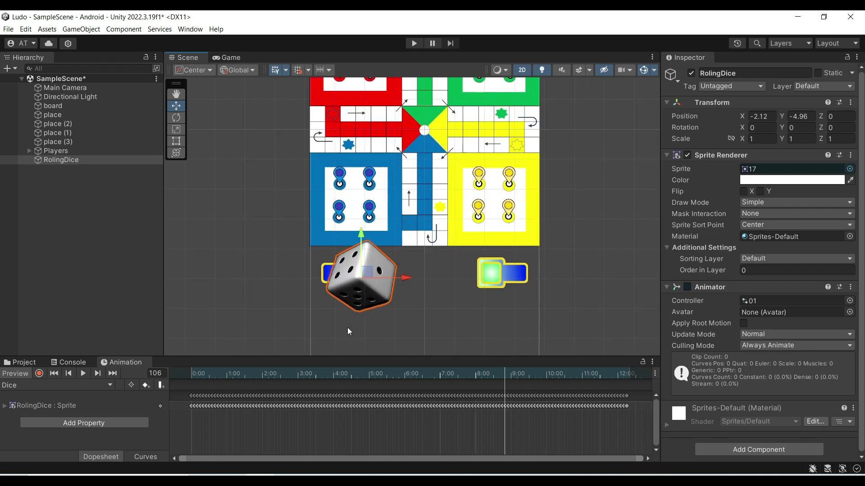
{"action": "scroll", "coordinate": [346, 331], "scroll_direction": "up", "scroll_amount": 3}
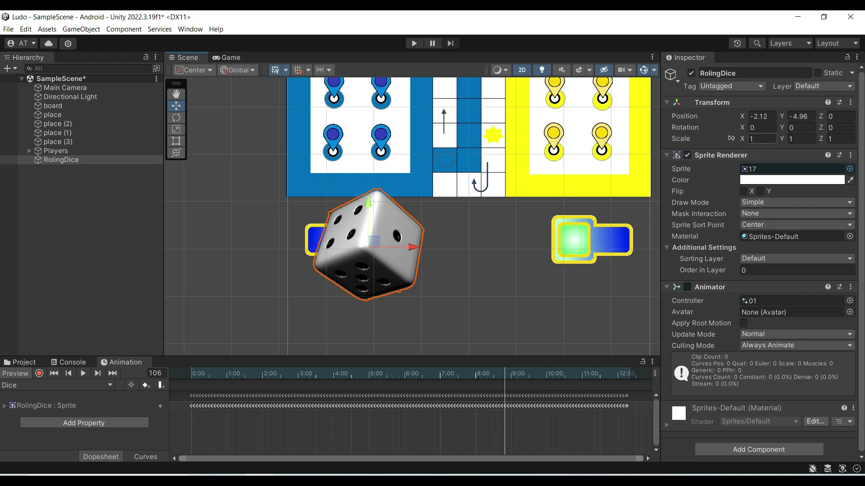
{"action": "left_click_drag", "start_coordinate": [748, 138], "coordinate": [734, 139]}
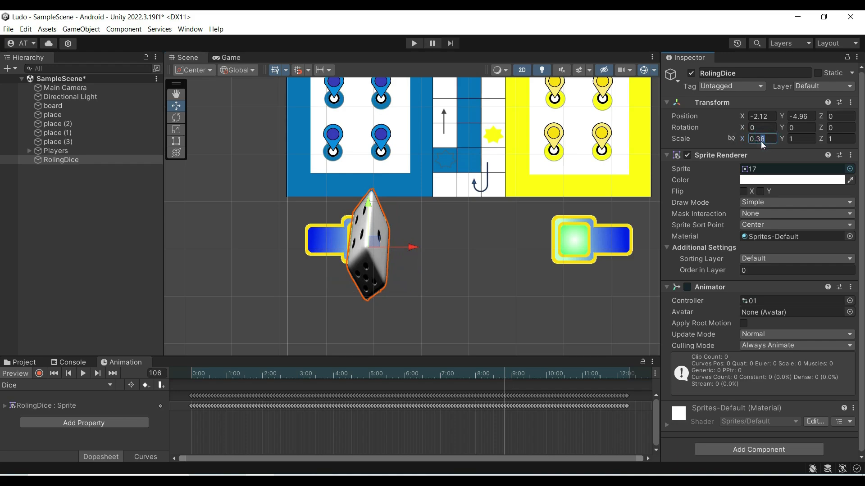
{"action": "key", "text": "BackSpace"}
{"action": "type", "text": "5"}
{"action": "left_click", "coordinate": [802, 142]}
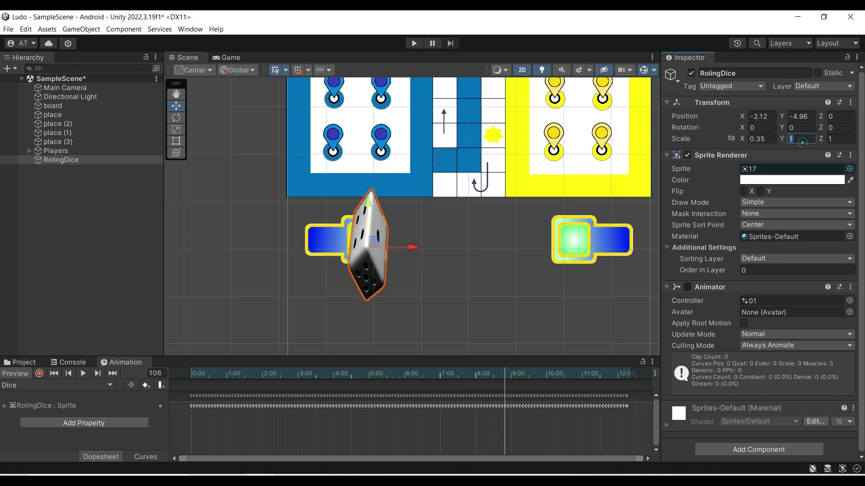
{"action": "type", "text": "0.35"}
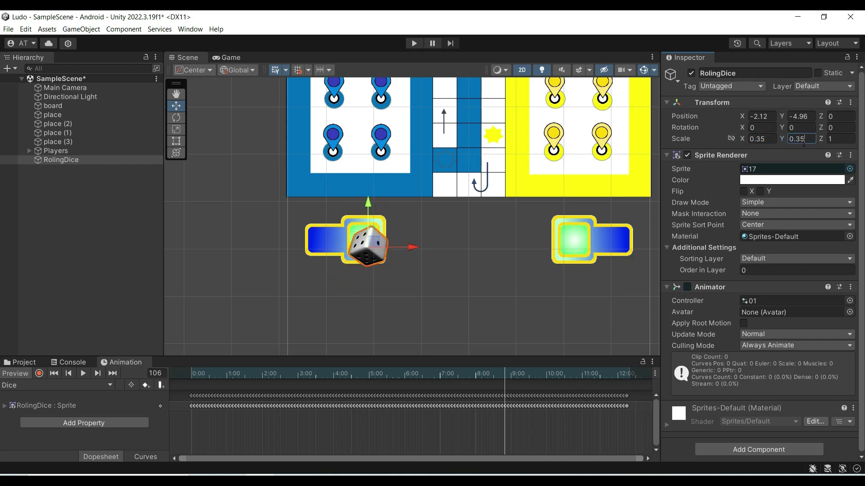
{"action": "left_click", "coordinate": [372, 210]}
{"action": "left_click_drag", "start_coordinate": [372, 210], "coordinate": [371, 203]}
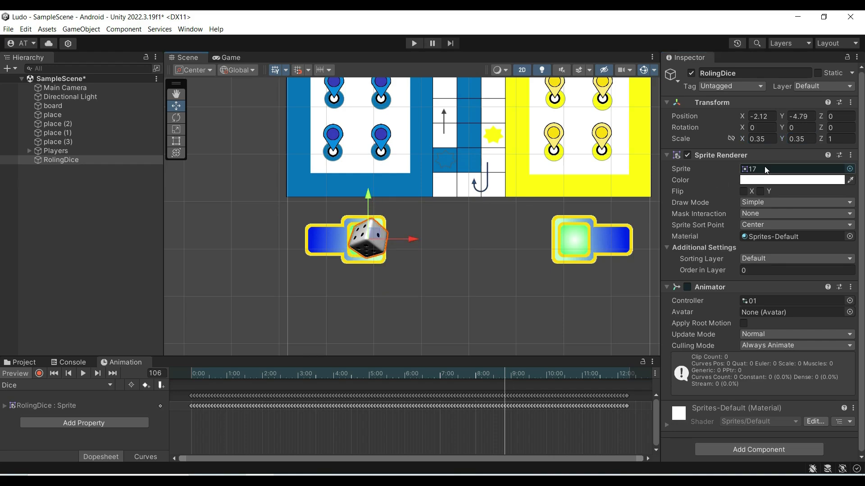
- Set the X and Y scale of RolingDice to 0.3 and shift it to about X -2.25
{"action": "left_click", "coordinate": [759, 140]}
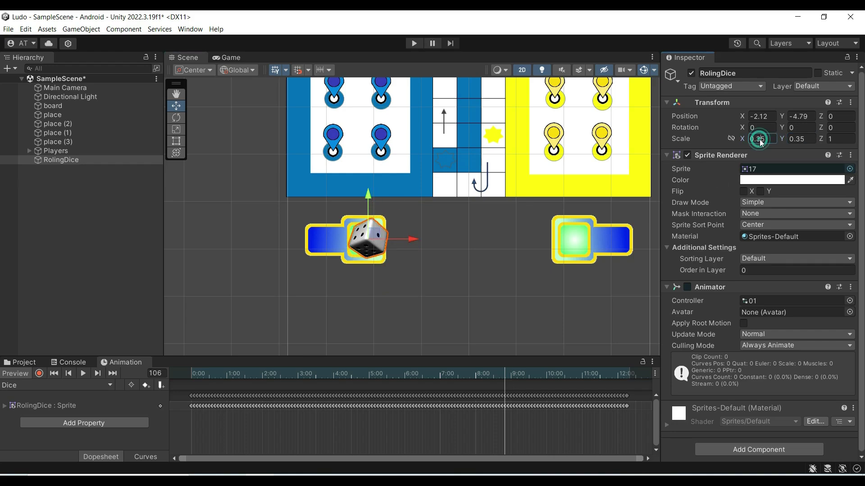
{"action": "key", "text": "BackSpace"}
{"action": "left_click_drag", "start_coordinate": [411, 242], "coordinate": [404, 243]}
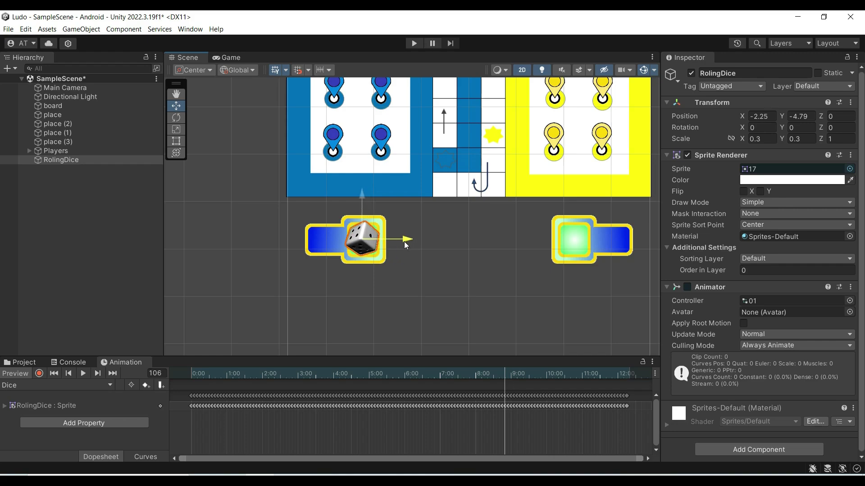
- Set the X and Y scale of RolingDice to 0.25 and center it in its tile at about X -2.23
{"action": "left_click", "coordinate": [759, 139]}
{"action": "type", "text": "0.25"}
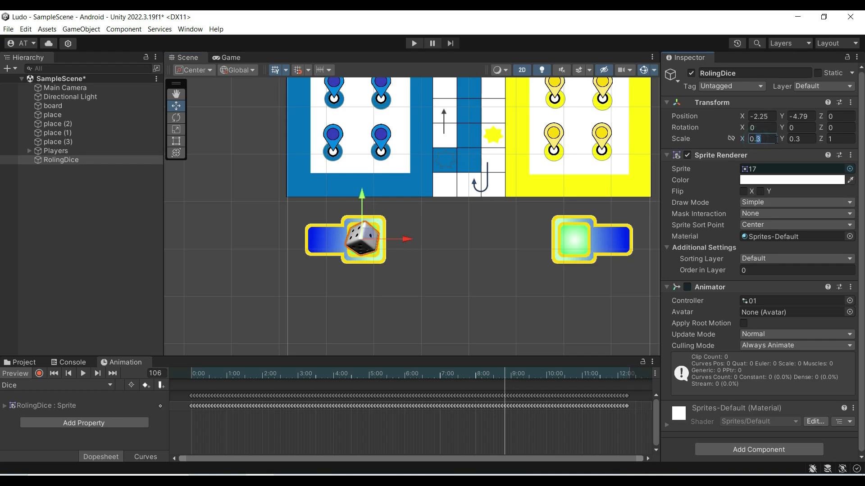
{"action": "left_click", "coordinate": [377, 299]}
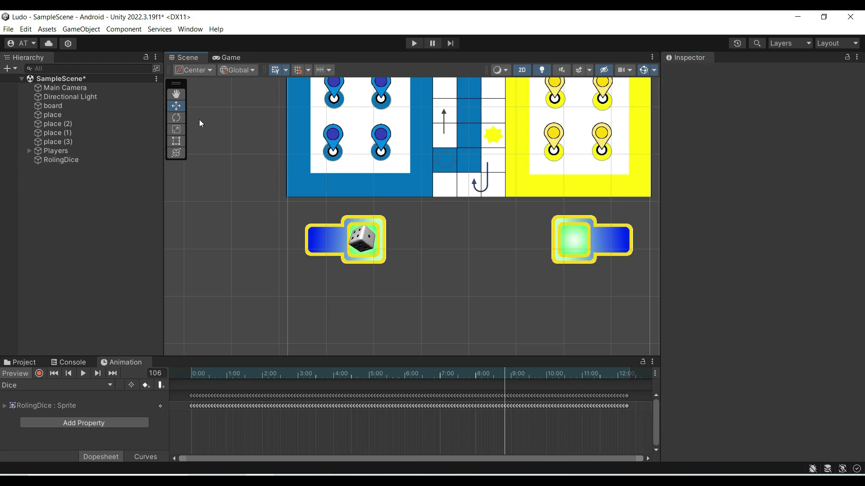
{"action": "left_click", "coordinate": [358, 243]}
{"action": "mouse_move", "coordinate": [403, 240]}
{"action": "left_mouse_down"}
{"action": "mouse_move", "coordinate": [411, 242]}
{"action": "mouse_move", "coordinate": [403, 243]}
{"action": "left_mouse_up"}
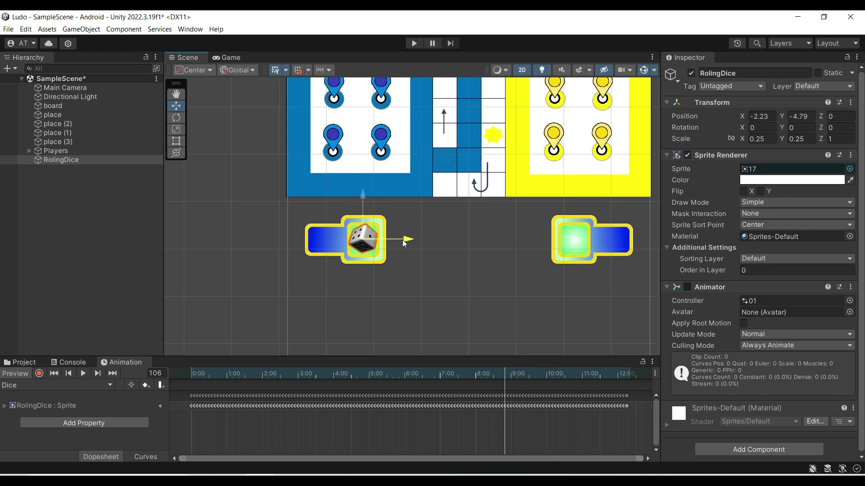
{"action": "left_click", "coordinate": [425, 262]}
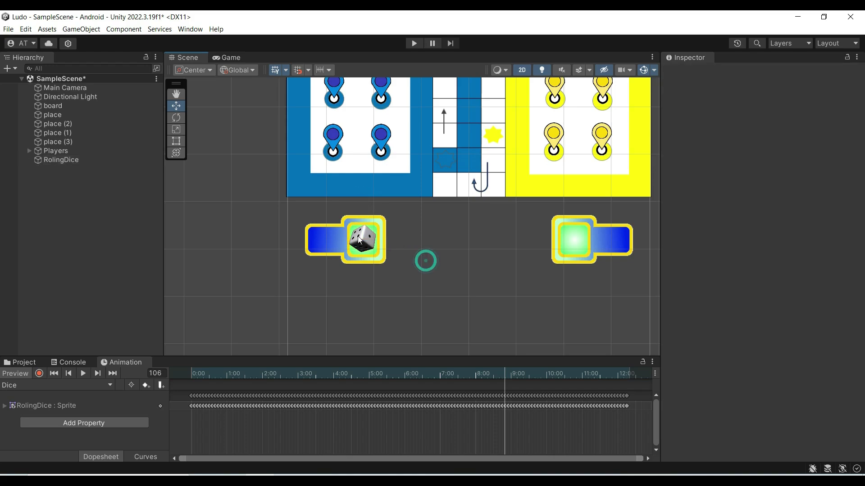
- Preview the Dice animation clip in the Scene view to check how the scaled dice rolls inside its tile
{"action": "left_click", "coordinate": [83, 374]}
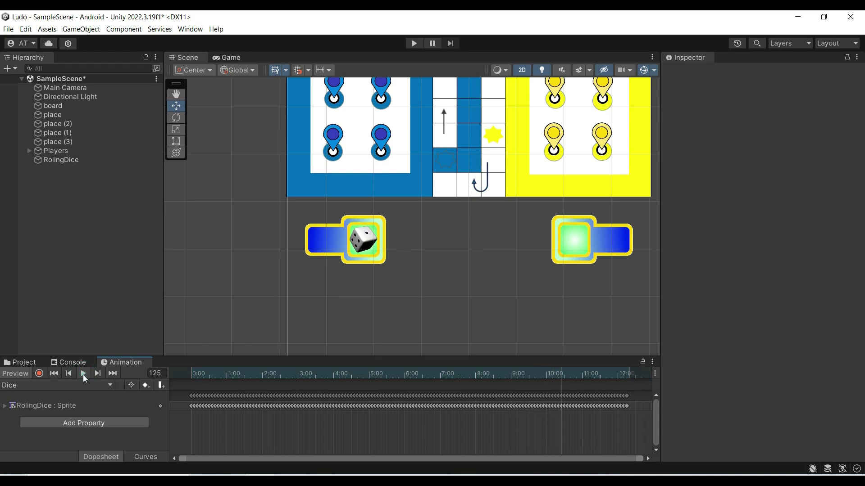
{"action": "left_click", "coordinate": [563, 377]}
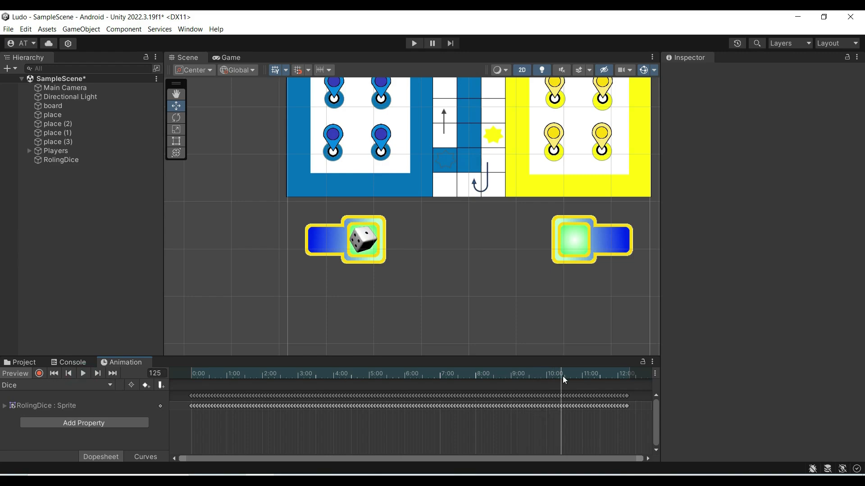
{"action": "left_click", "coordinate": [83, 377]}
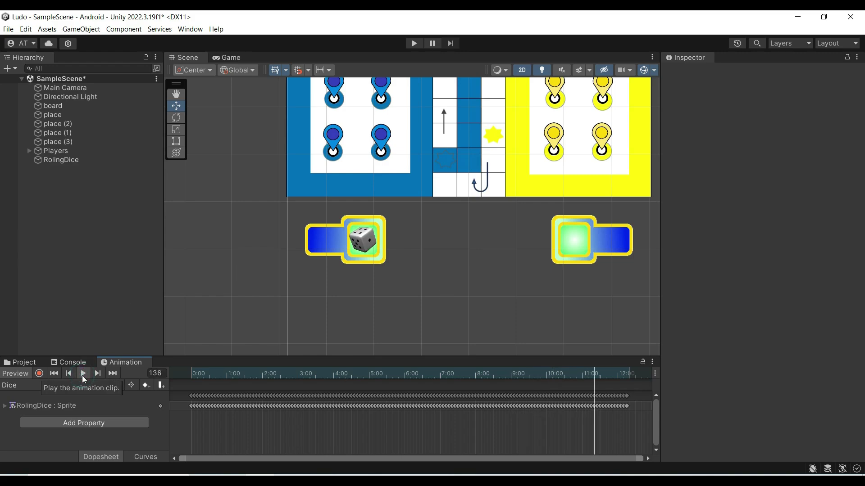
{"action": "left_click", "coordinate": [83, 377]}
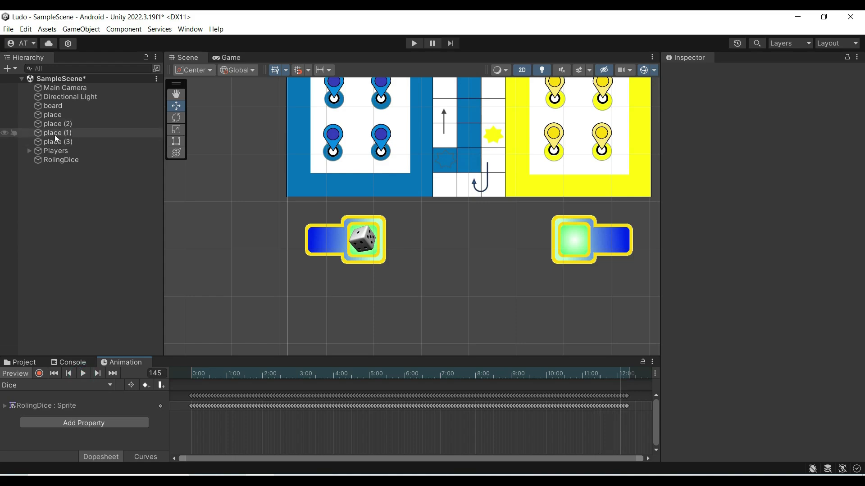
- Set the Z position of the board object to 0
{"action": "left_click", "coordinate": [50, 108]}
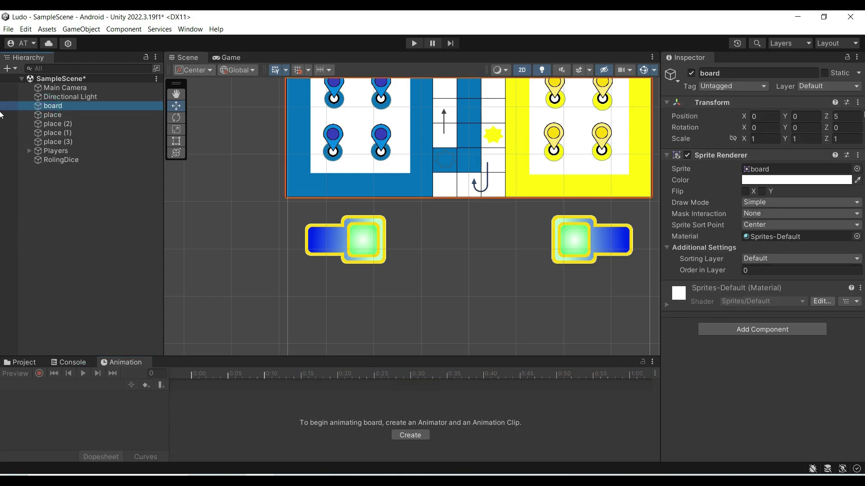
{"action": "left_click", "coordinate": [835, 117]}
{"action": "left_click", "coordinate": [843, 116]}
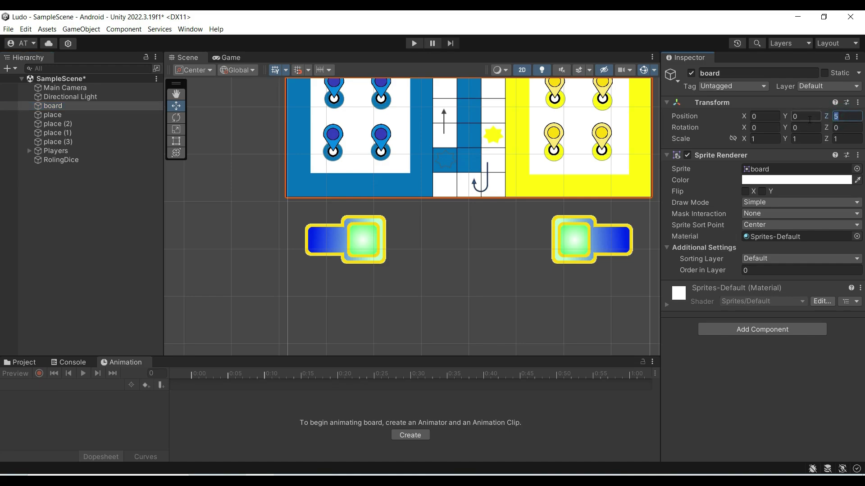
{"action": "type", "text": "0"}
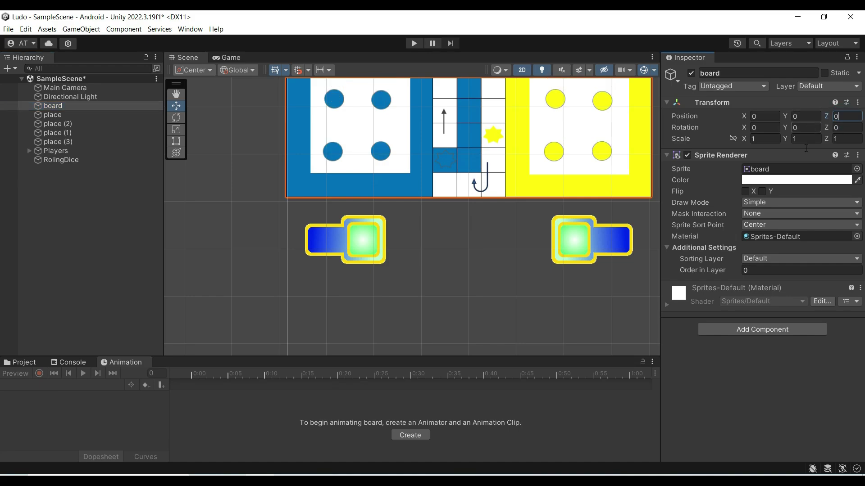
- Set the board sprite's Order in Layer to -5 so that it renders behind the player pieces
{"action": "left_click", "coordinate": [756, 273]}
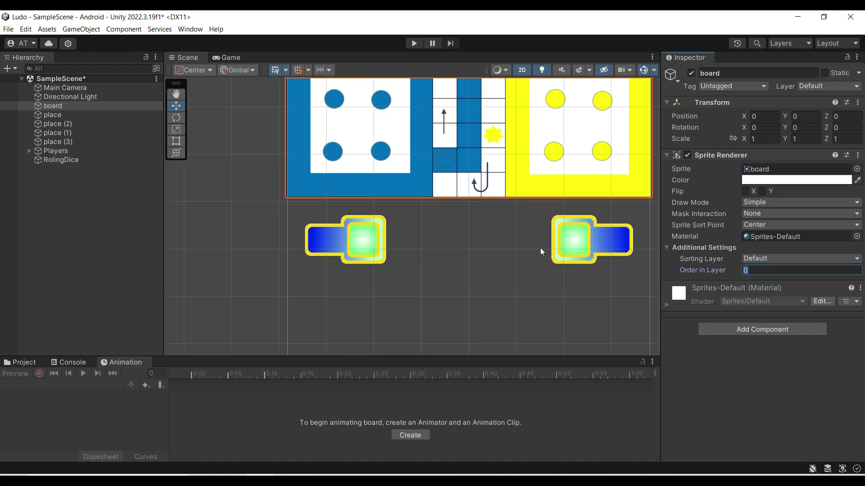
{"action": "scroll", "coordinate": [541, 251], "scroll_direction": "down", "scroll_amount": 6}
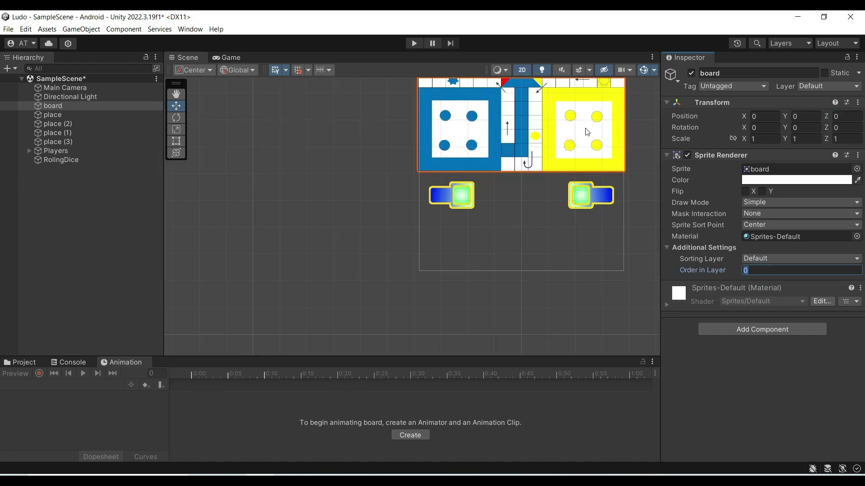
{"action": "scroll", "coordinate": [587, 131], "scroll_direction": "down", "scroll_amount": 1}
{"action": "left_click", "coordinate": [614, 293]}
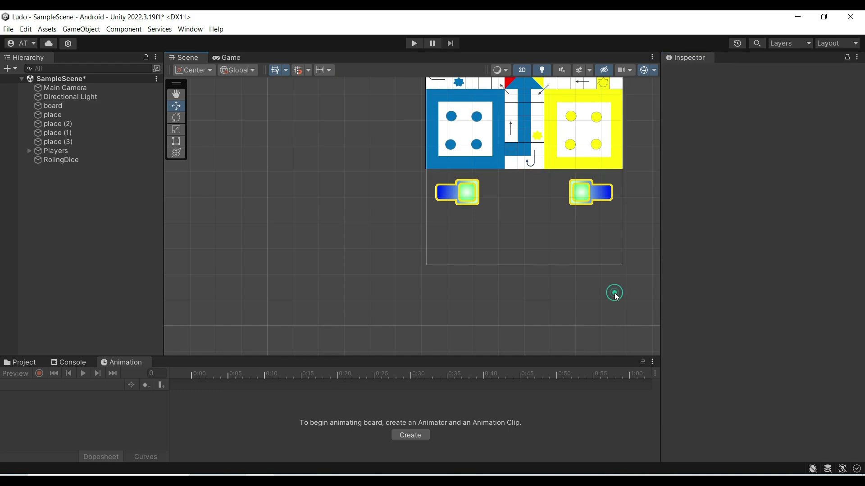
{"action": "key", "text": "Right"}
{"action": "key", "text": "Up"}
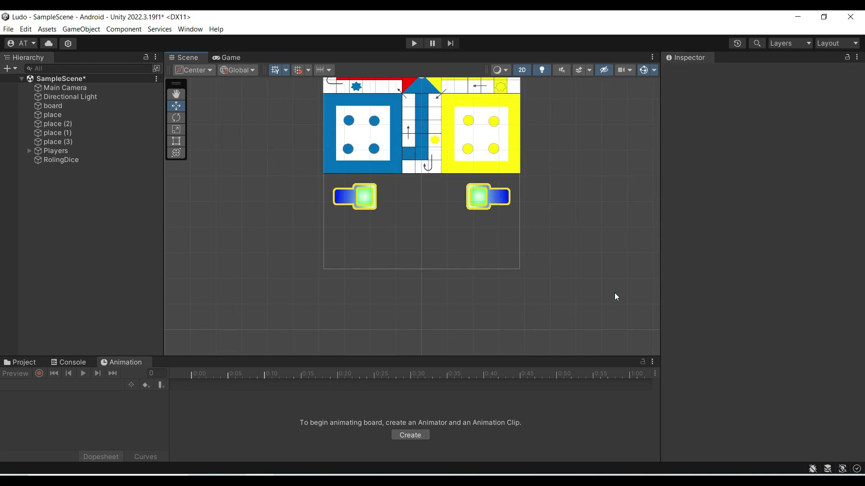
{"action": "key", "text": "Right"}
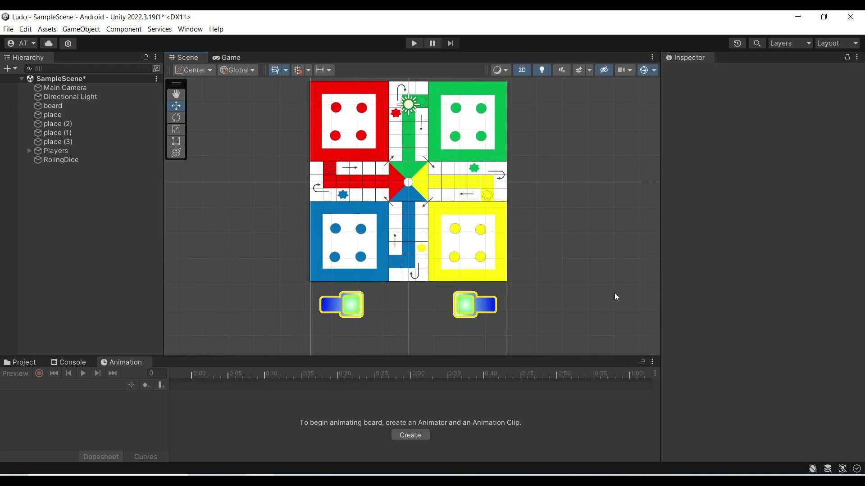
{"action": "key", "text": "Up"}
{"action": "scroll", "coordinate": [405, 219], "scroll_direction": "down", "scroll_amount": 6}
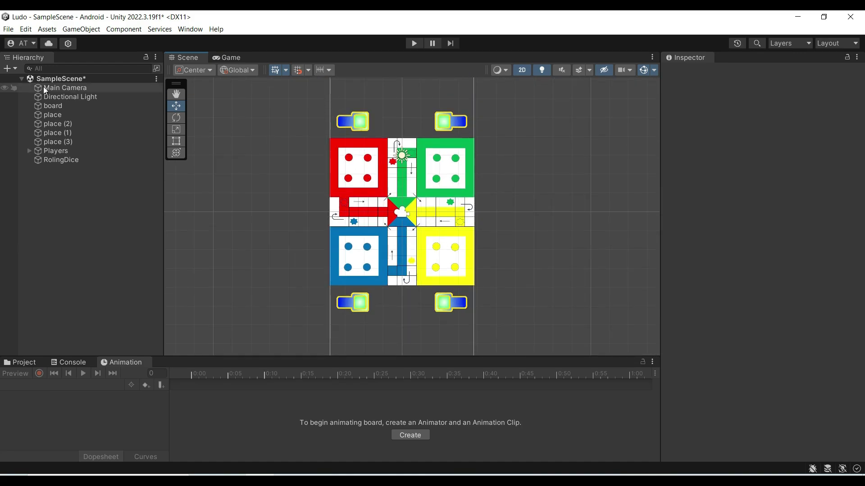
{"action": "left_click", "coordinate": [56, 106]}
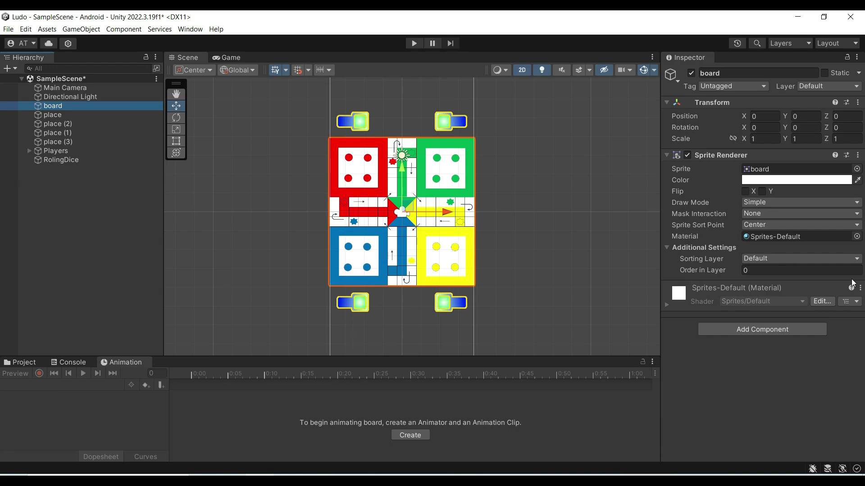
{"action": "left_click", "coordinate": [744, 272]}
{"action": "type", "text": "-"}
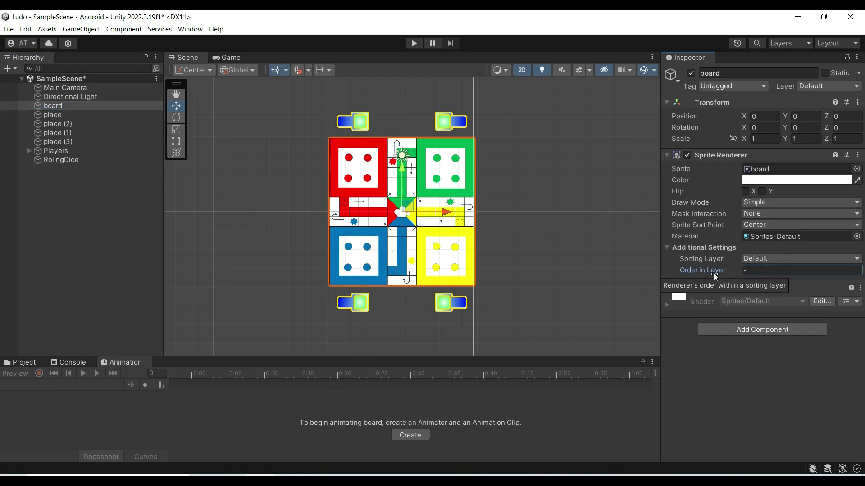
{"action": "type", "text": "5"}
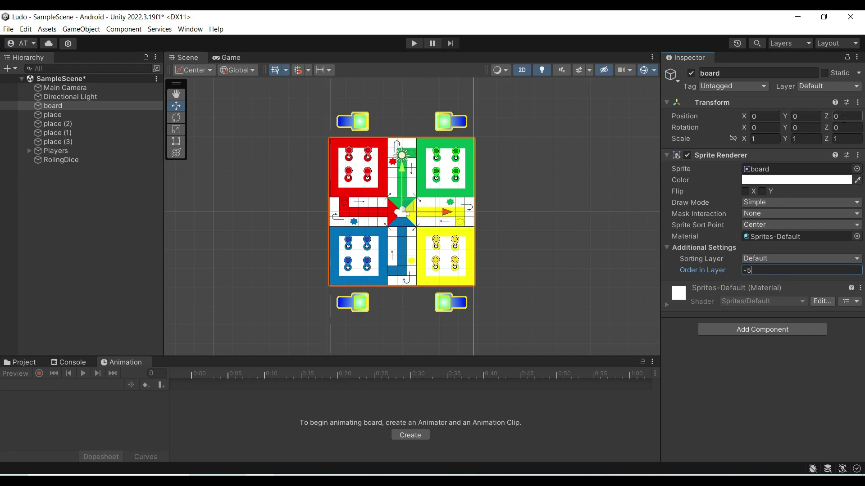
{"action": "left_click", "coordinate": [542, 255]}
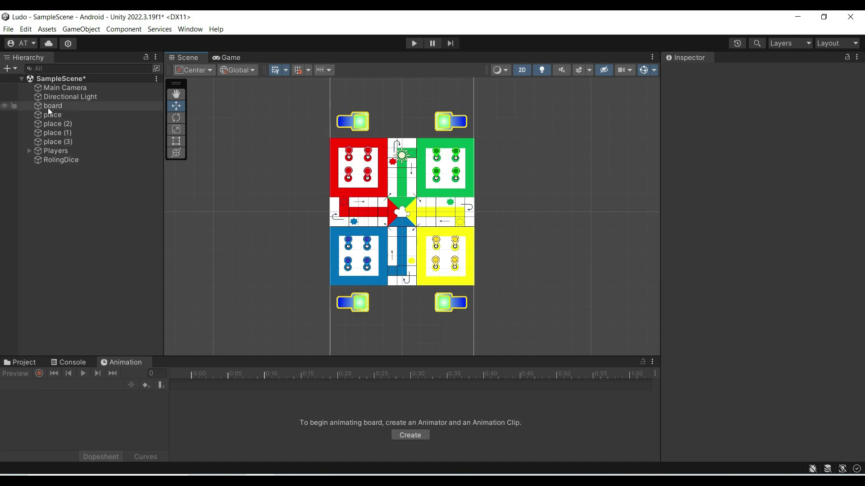
- Create an empty GameObject at the scene root and reset its transform
{"action": "right_click", "coordinate": [49, 181]}
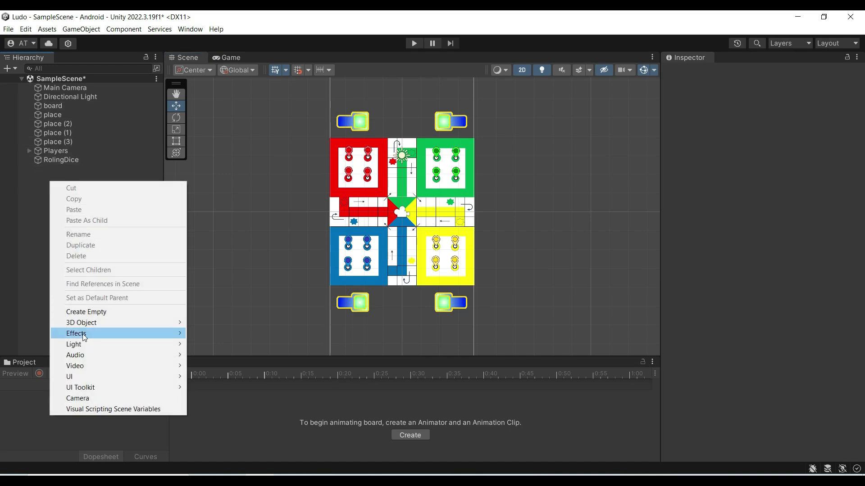
{"action": "left_click", "coordinate": [98, 314]}
{"action": "right_click", "coordinate": [703, 104]}
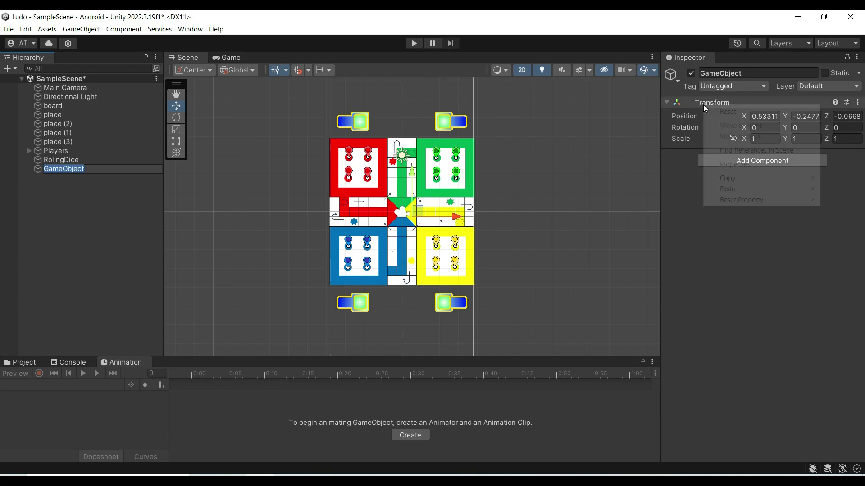
{"action": "left_click", "coordinate": [721, 112]}
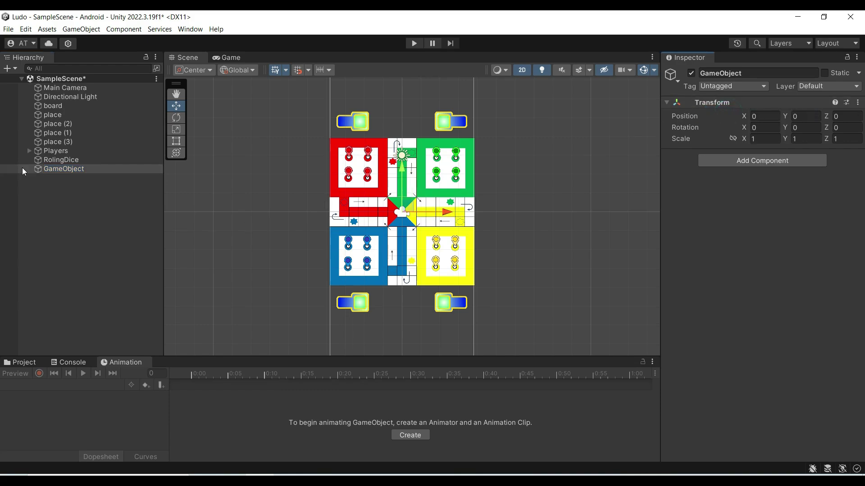
- Rename the new empty object as DicePlaces
{"action": "right_click", "coordinate": [61, 170]}
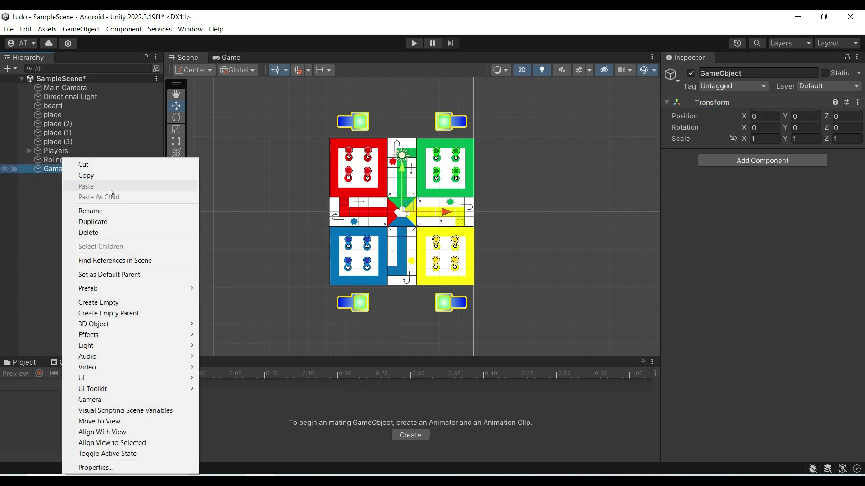
{"action": "left_click", "coordinate": [110, 211]}
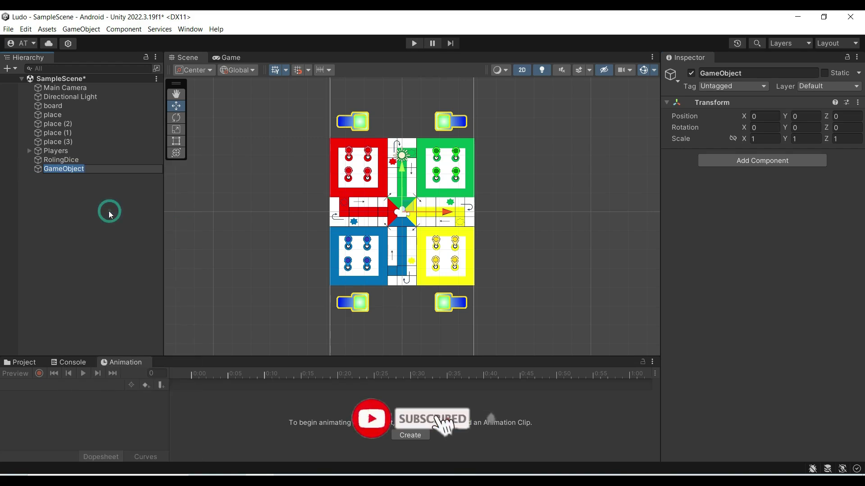
{"action": "type", "text": "DicePlaces"}
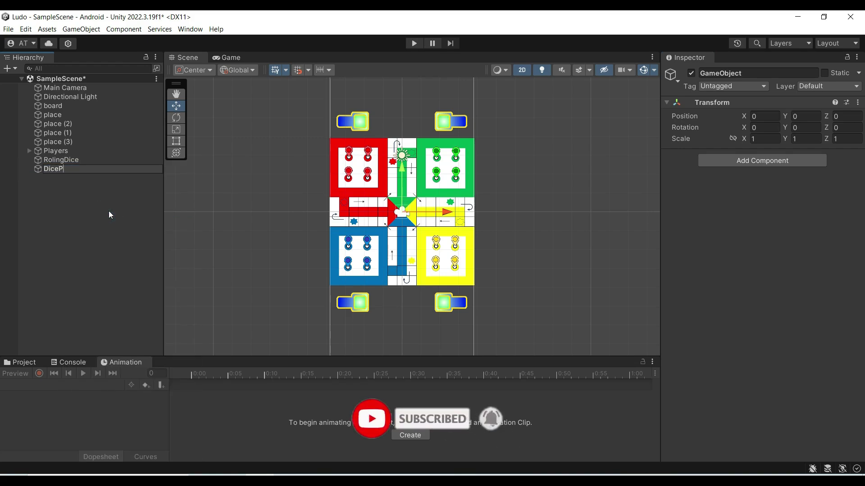
{"action": "key", "text": "Return"}
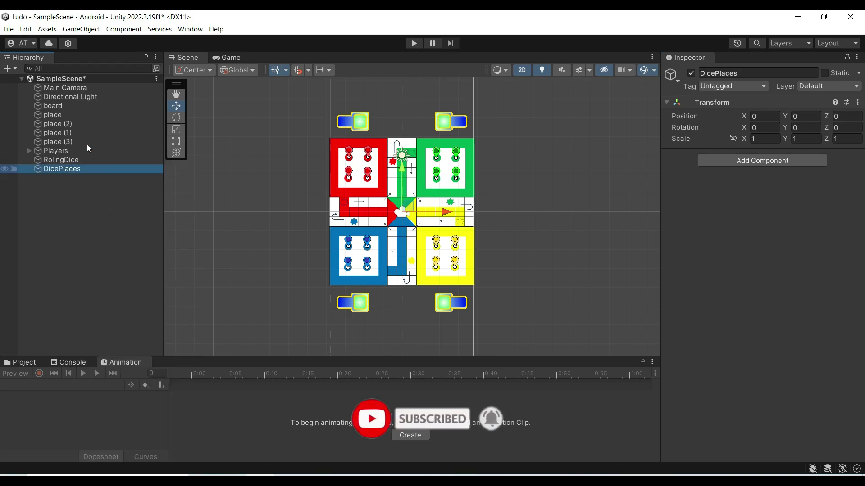
- Move the four dice tiles, place, place (1), place (2) and place (3), into DicePlaces as its children
{"action": "left_click", "coordinate": [45, 116]}
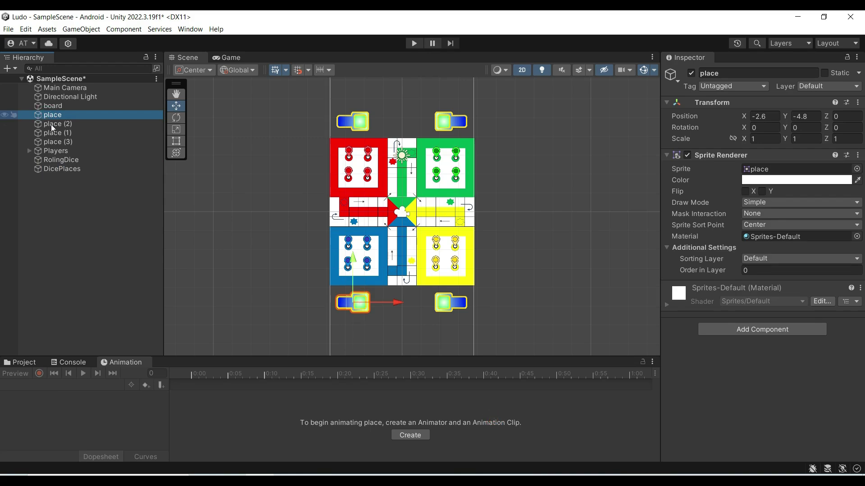
{"action": "left_click", "coordinate": [58, 142], "text": "shift"}
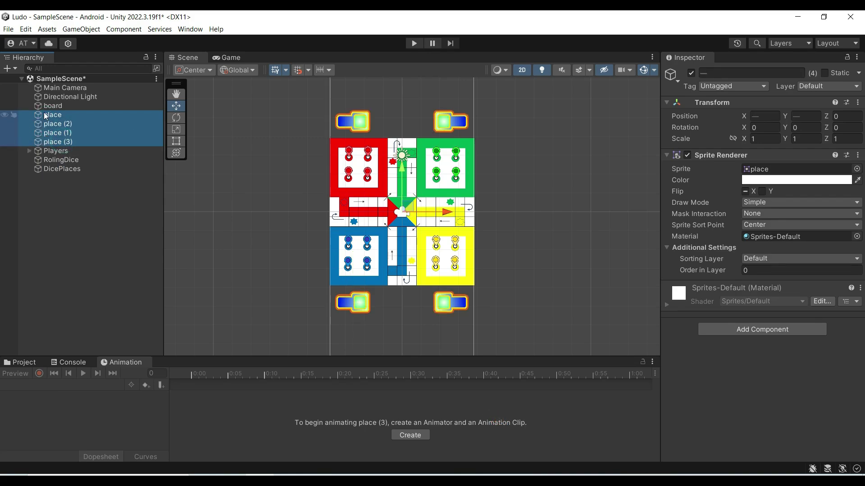
{"action": "left_click_drag", "start_coordinate": [56, 114], "coordinate": [59, 169]}
{"action": "left_click", "coordinate": [58, 218]}
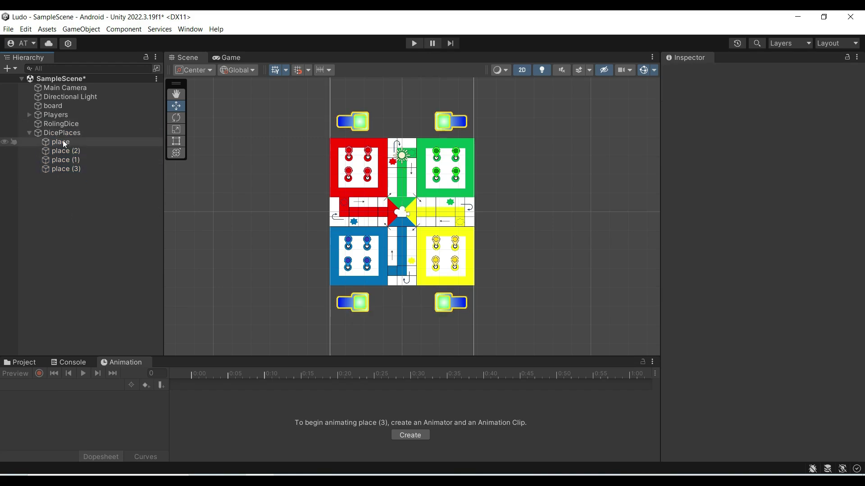
- Set the Order in Layer of the place sprite to -5 so that it renders behind the dice
{"action": "left_click", "coordinate": [63, 141]}
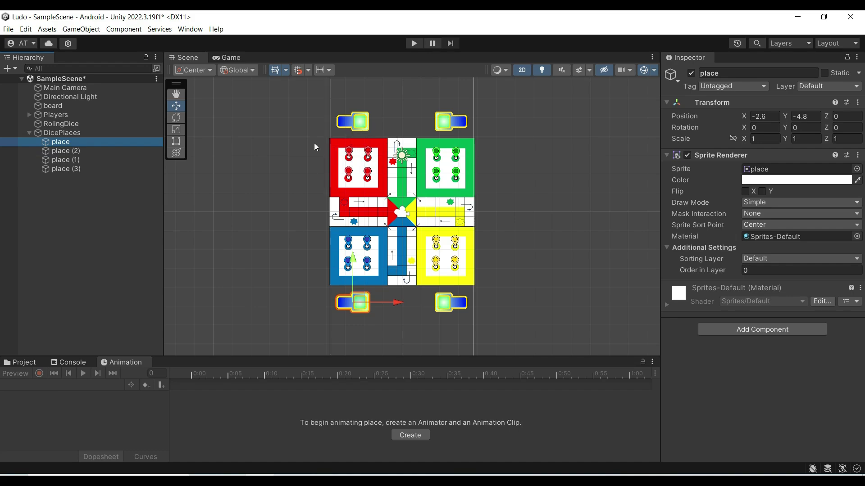
{"action": "left_click", "coordinate": [733, 271]}
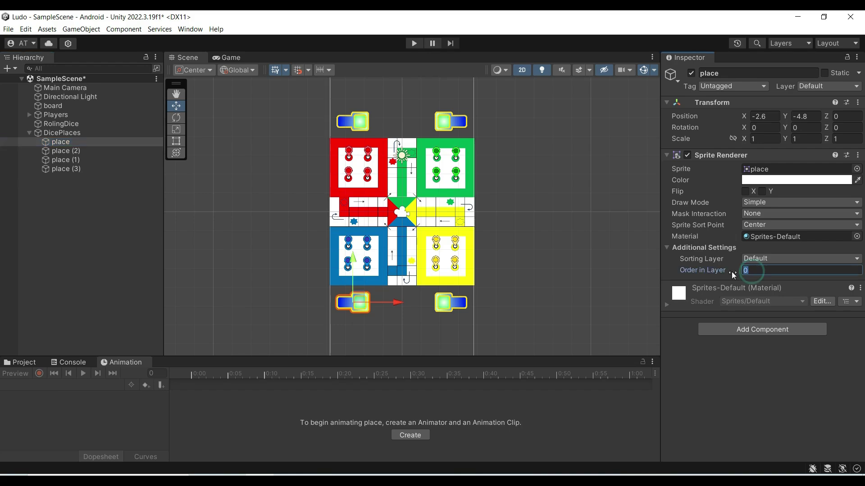
{"action": "type", "text": "-5"}
{"action": "key", "text": "BackSpace"}
{"action": "key", "text": "BackSpace"}
{"action": "type", "text": "-5"}
- Set the Order in Layer of place (2), place (1) and place (3) to -5 and save the scene
{"action": "left_click", "coordinate": [67, 151]}
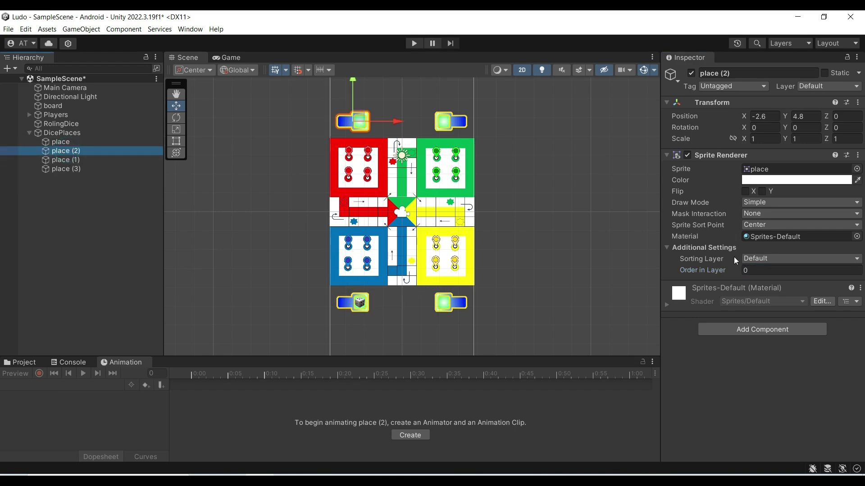
{"action": "left_click", "coordinate": [791, 274]}
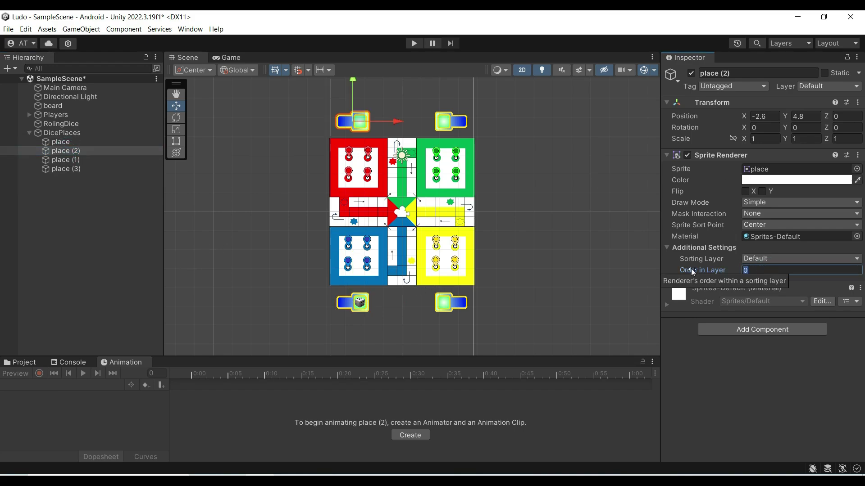
{"action": "type", "text": "-5"}
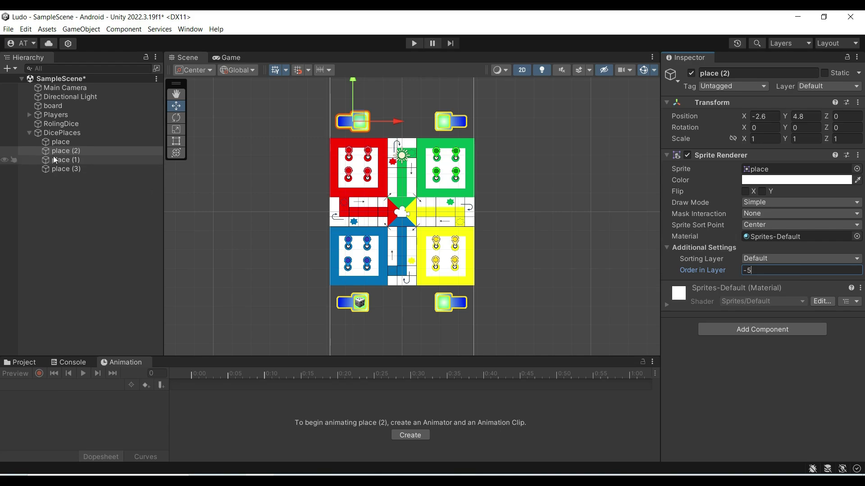
{"action": "left_click", "coordinate": [53, 158]}
{"action": "left_click", "coordinate": [703, 271]}
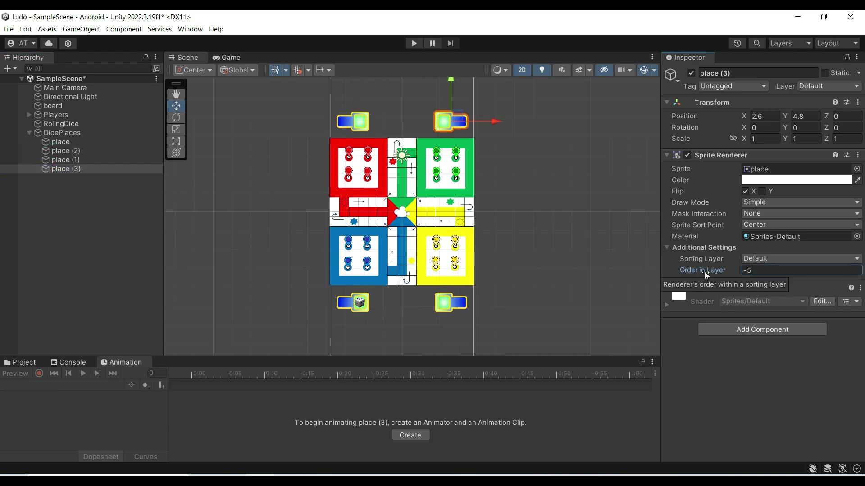
{"action": "type", "text": "-5"}
{"action": "key", "text": "ctrl+s"}
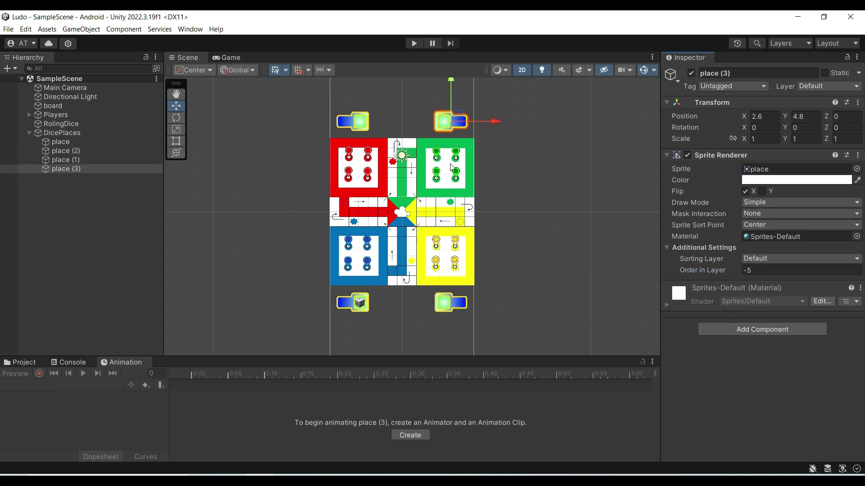
{"action": "left_click", "coordinate": [29, 133]}
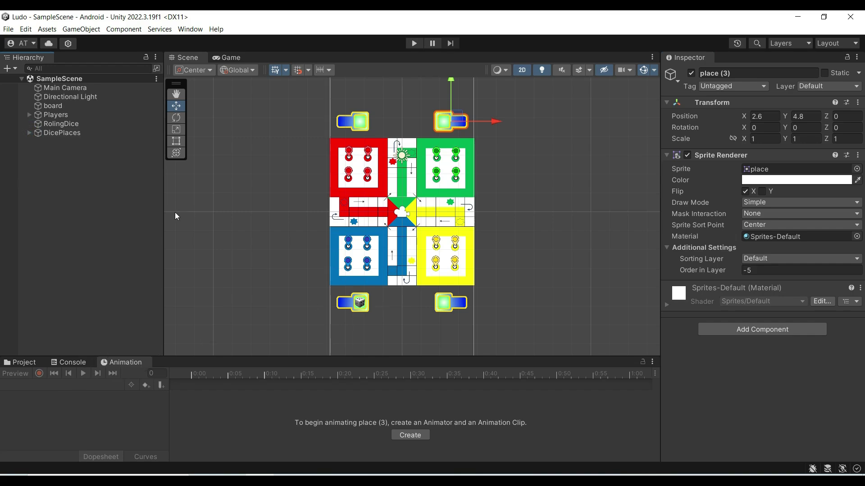
- Play the RolingDice animation preview and examine up close how the dice renders over its tile
{"action": "left_click", "coordinate": [57, 125]}
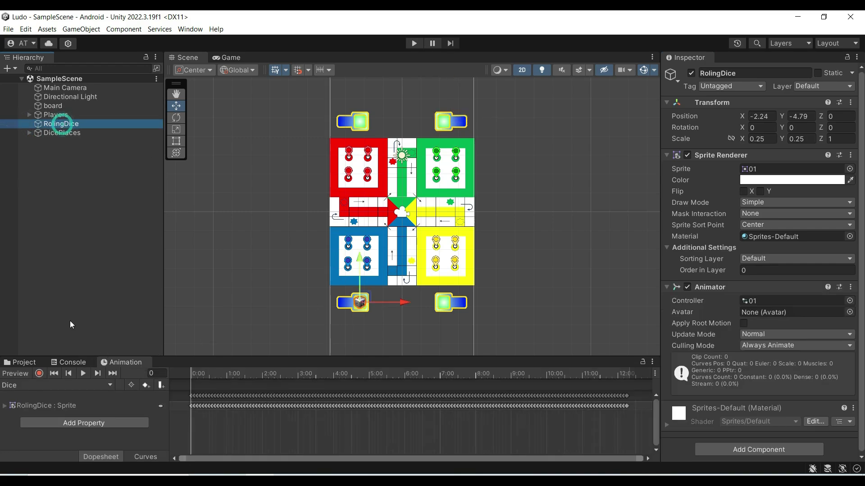
{"action": "left_click", "coordinate": [83, 374]}
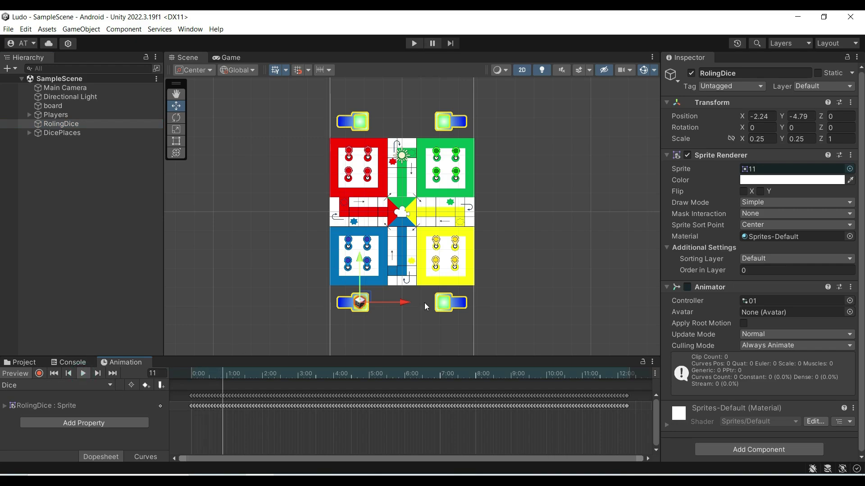
{"action": "scroll", "coordinate": [354, 309], "scroll_direction": "up", "scroll_amount": 2}
{"action": "scroll", "coordinate": [354, 309], "scroll_direction": "up", "scroll_amount": 5}
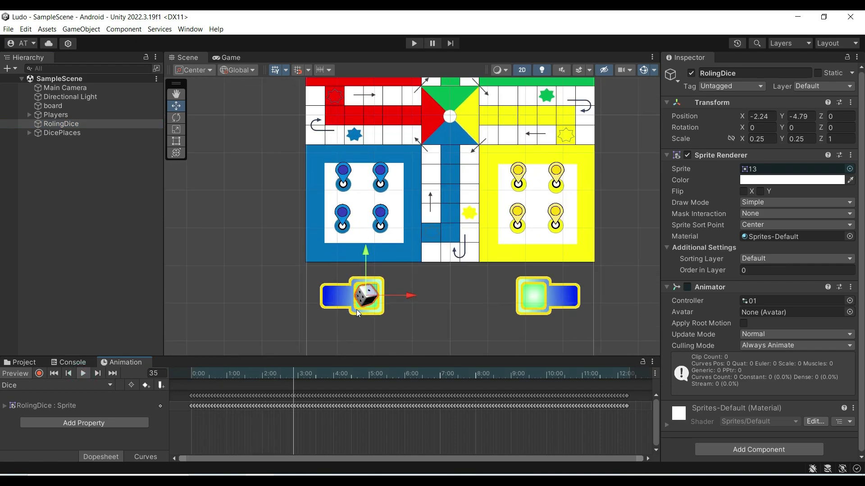
{"action": "left_click", "coordinate": [444, 327]}
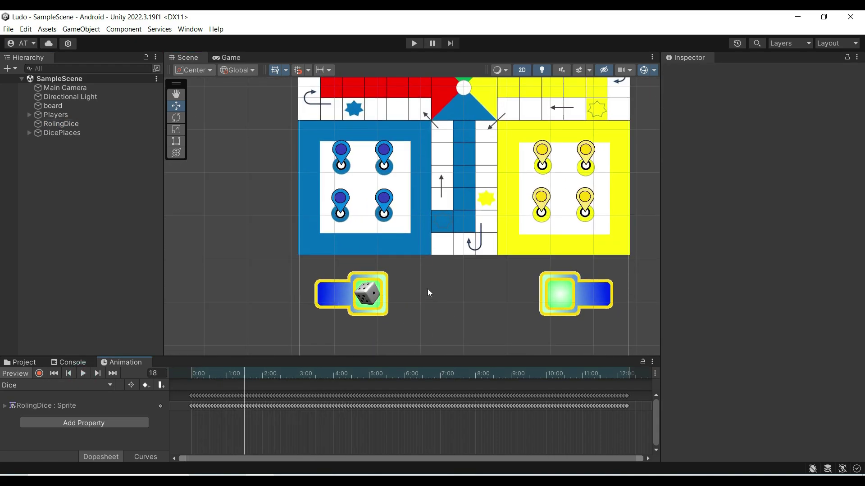
{"action": "scroll", "coordinate": [467, 285], "scroll_direction": "up", "scroll_amount": 1}
{"action": "scroll", "coordinate": [467, 285], "scroll_direction": "down", "scroll_amount": 5}
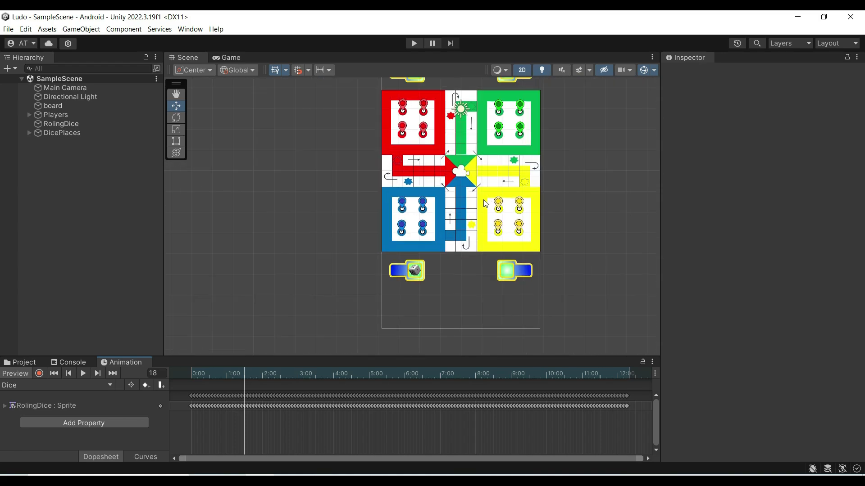
{"action": "scroll", "coordinate": [468, 236], "scroll_direction": "down", "scroll_amount": 1}
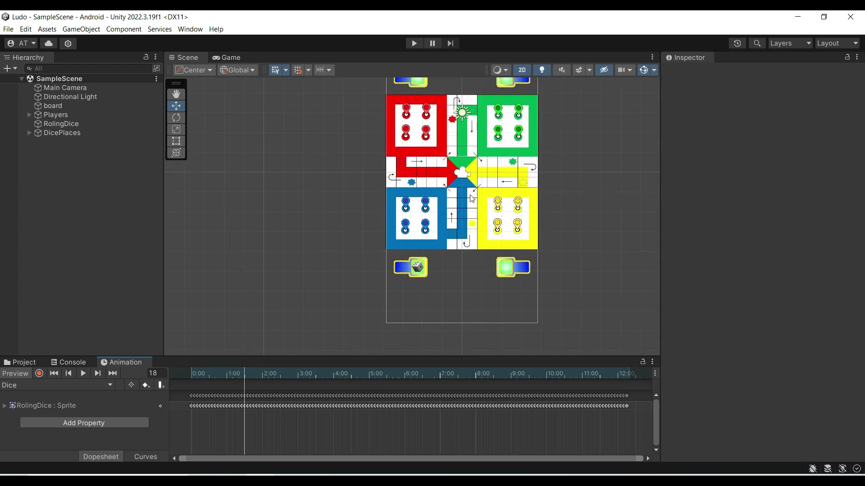
{"action": "left_click", "coordinate": [574, 205]}
{"action": "key", "text": "Up"}
{"action": "scroll", "coordinate": [552, 228], "scroll_direction": "down", "scroll_amount": 1}
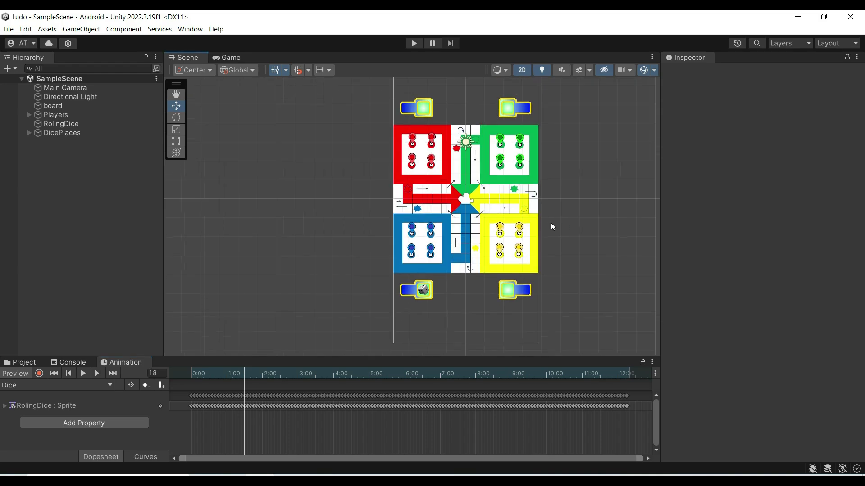
{"action": "middle_click_drag", "start_coordinate": [482, 233], "coordinate": [419, 242]}
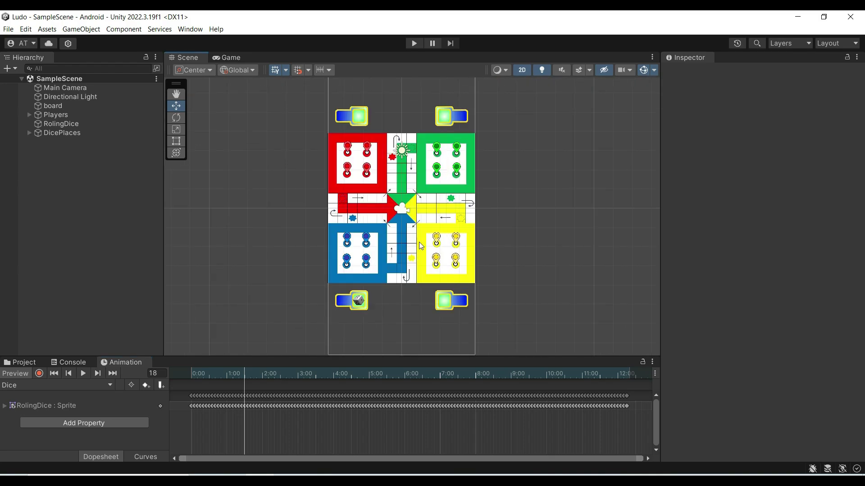
- Rename the RedPlayers group under Players as RedPlayersHome and copy the suffix Home
{"action": "left_click", "coordinate": [30, 116]}
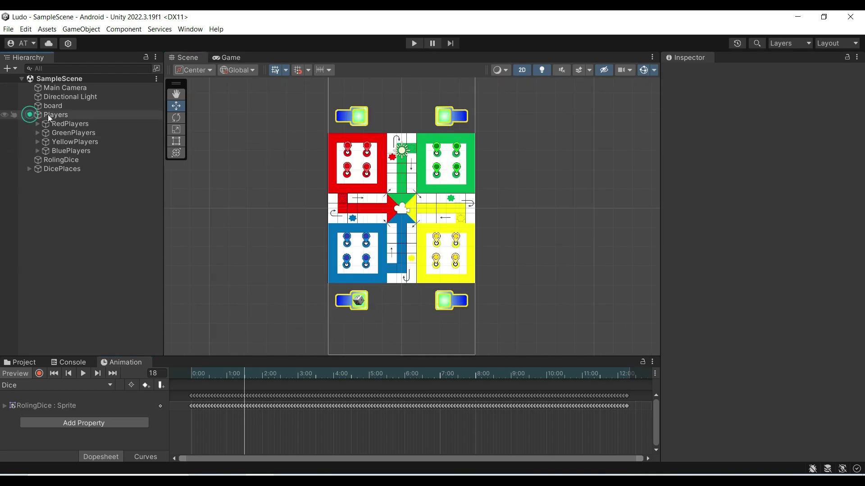
{"action": "right_click", "coordinate": [78, 125]}
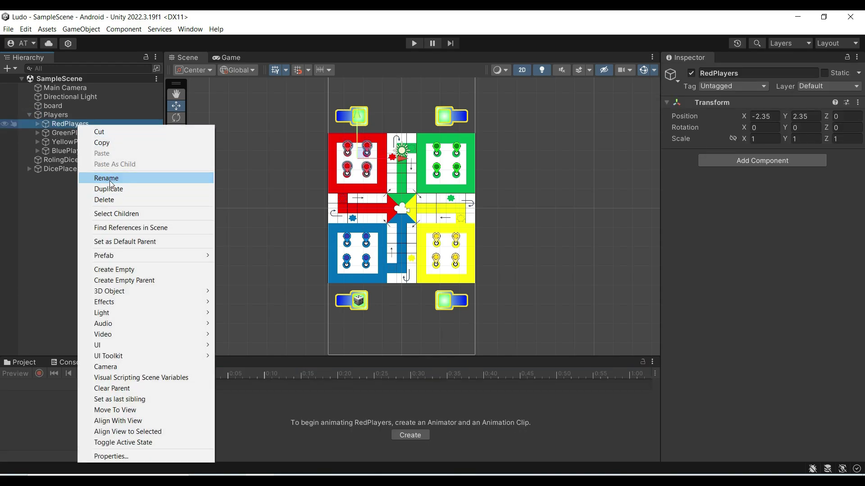
{"action": "left_click", "coordinate": [110, 178]}
{"action": "left_click", "coordinate": [94, 125]}
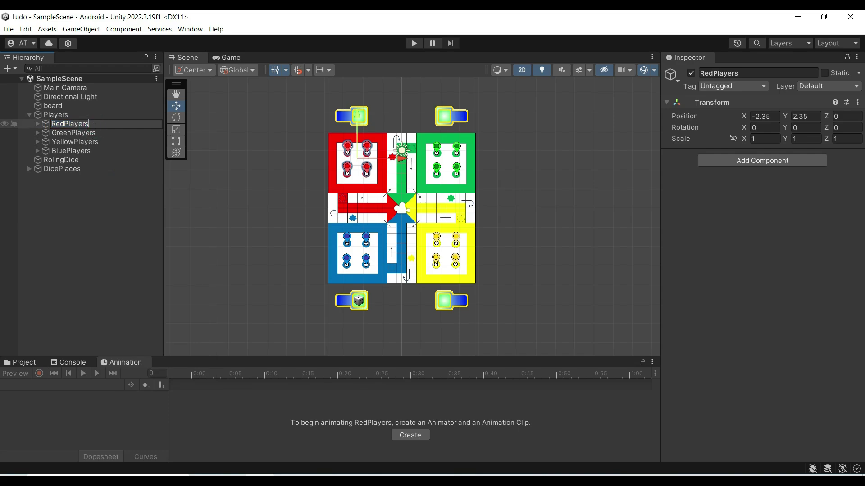
{"action": "type", "text": "Home"}
{"action": "left_click_drag", "start_coordinate": [88, 126], "coordinate": [120, 129]}
{"action": "key", "text": "ctrl+c"}
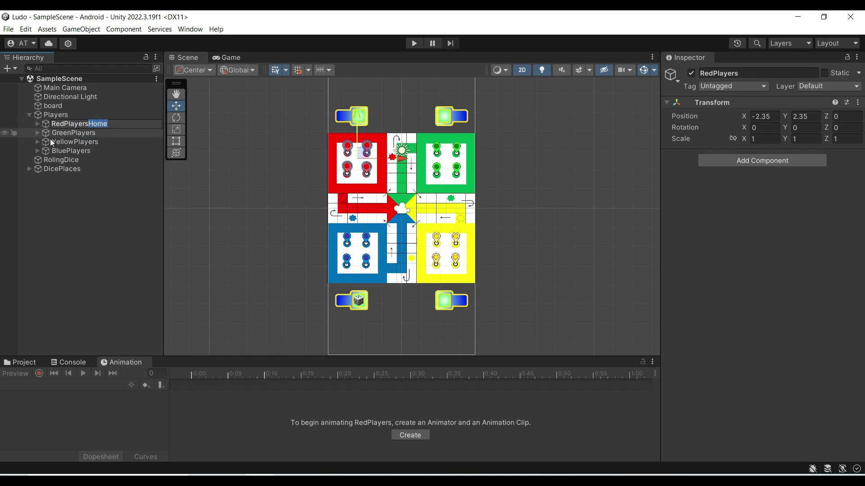
- Rename the GreenPlayers group as GreenPlayersHome and the YellowPlayers group as YellowPlayersHome
{"action": "right_click", "coordinate": [63, 134]}
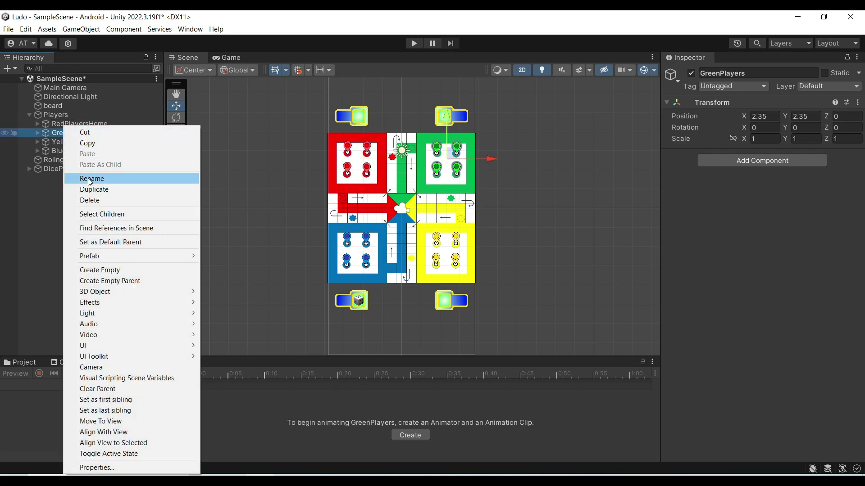
{"action": "left_click", "coordinate": [87, 177]}
{"action": "left_click", "coordinate": [112, 133]}
{"action": "key", "text": "ctrl+v"}
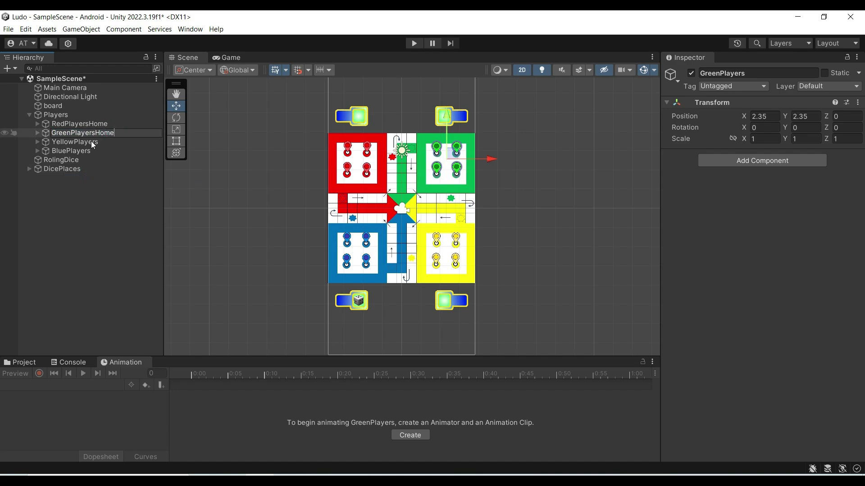
{"action": "right_click", "coordinate": [75, 142]}
{"action": "left_click", "coordinate": [124, 178]}
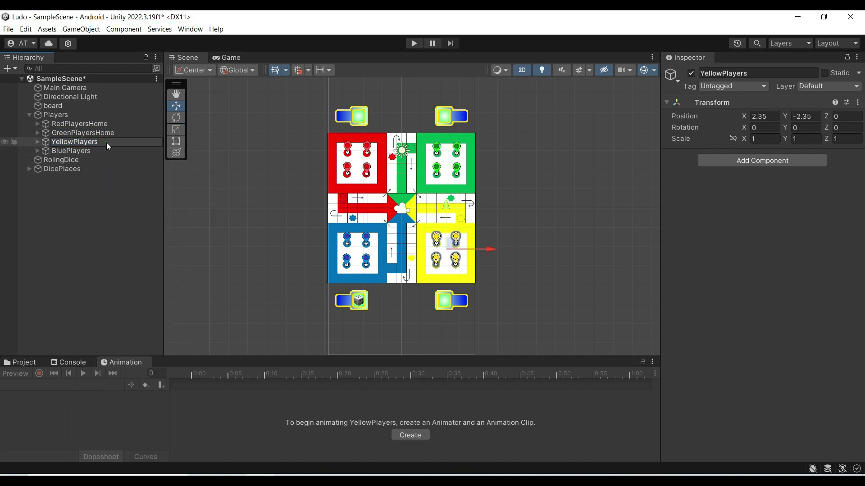
{"action": "left_click", "coordinate": [107, 142]}
{"action": "key", "text": "ctrl+v"}
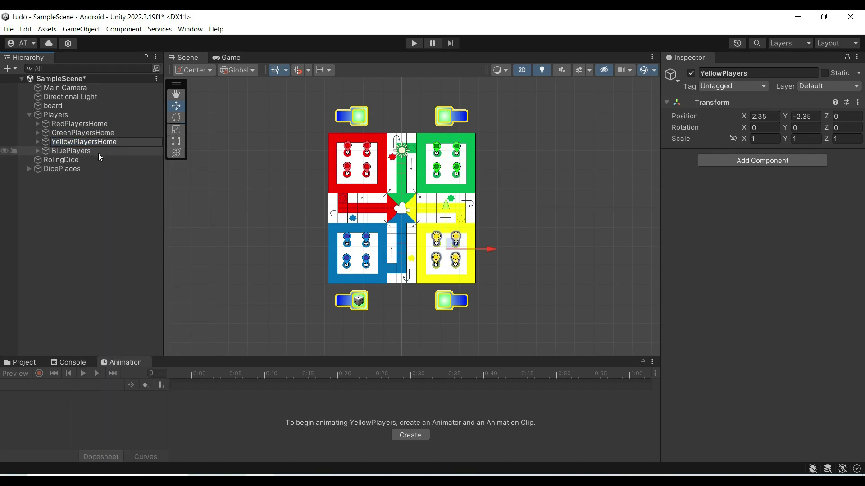
- Rename the BluePlayers group as BluePlayersHome and collapse the Players group
{"action": "right_click", "coordinate": [85, 152]}
{"action": "left_click", "coordinate": [130, 191]}
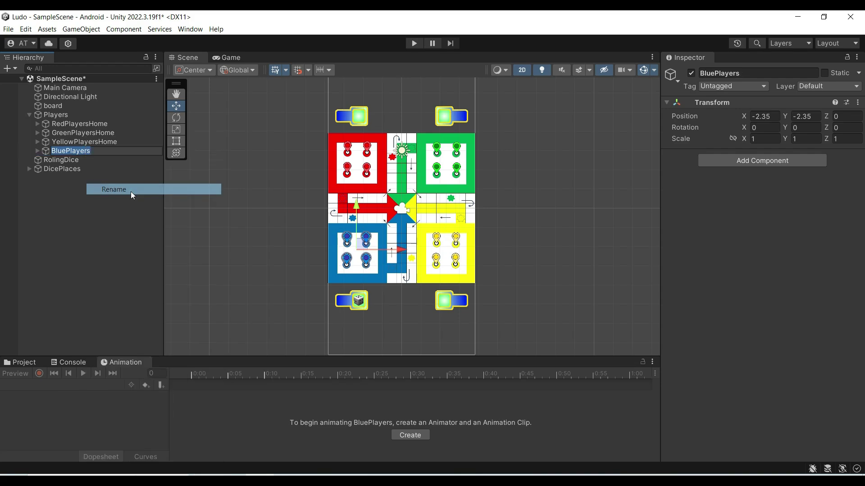
{"action": "left_click", "coordinate": [102, 155]}
{"action": "key", "text": "ctrl+v"}
{"action": "key", "text": "Return"}
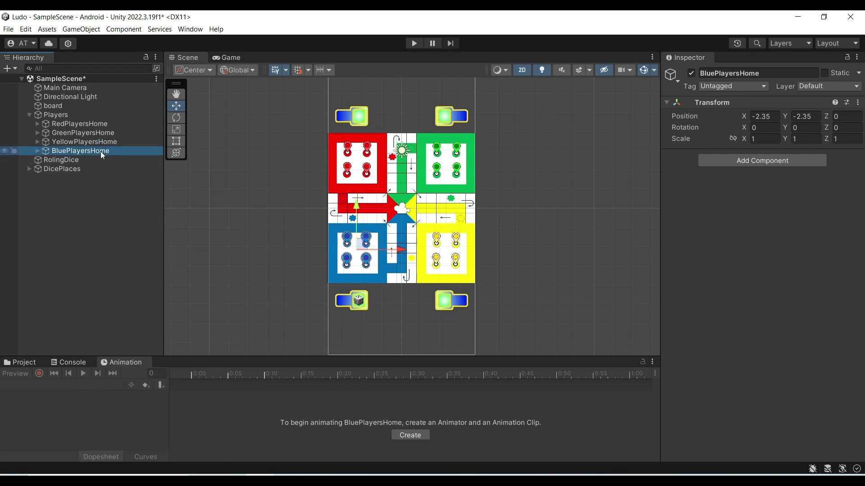
{"action": "left_click", "coordinate": [29, 116]}
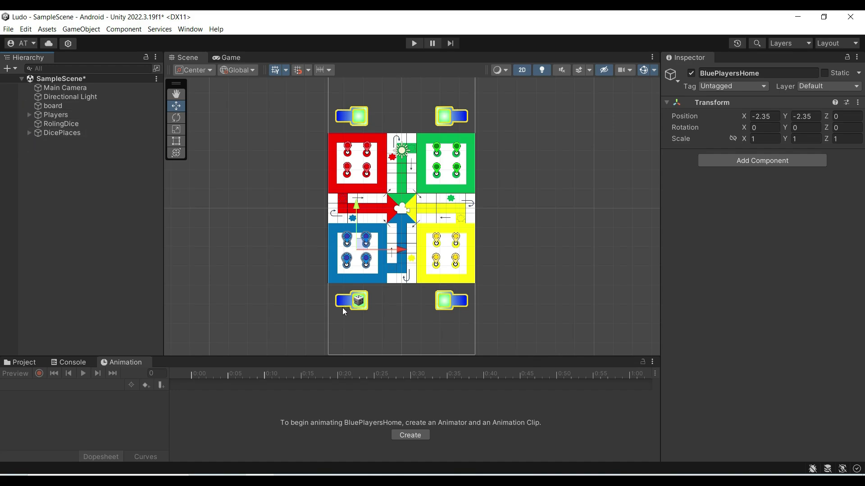
- Add the blue Player sprite from the Texture/Players assets to the scene as a child of DicePlaces
{"action": "left_click", "coordinate": [29, 133]}
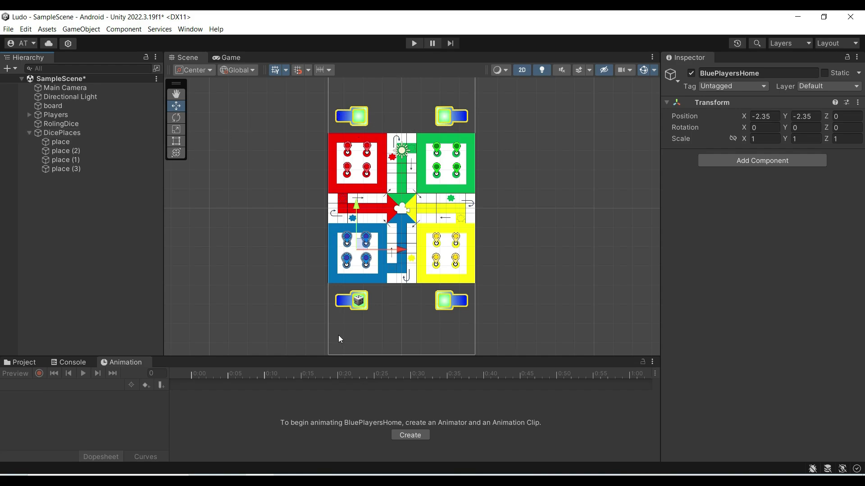
{"action": "left_click", "coordinate": [22, 363]}
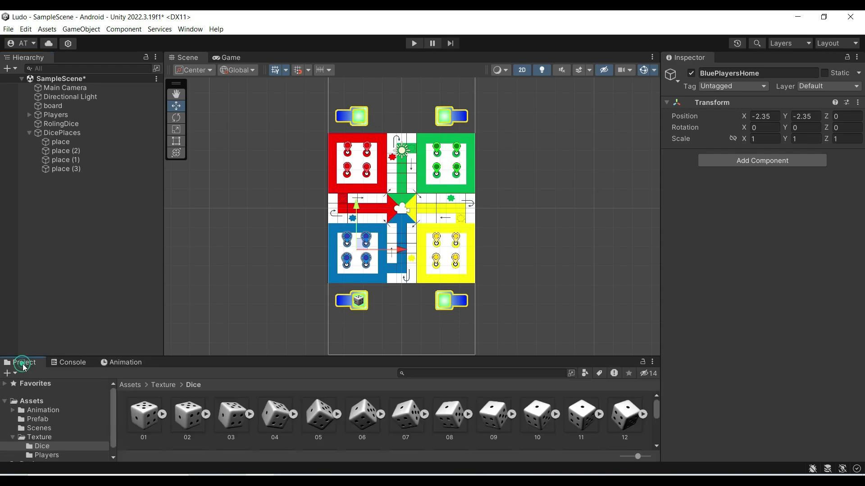
{"action": "left_click", "coordinate": [40, 436]}
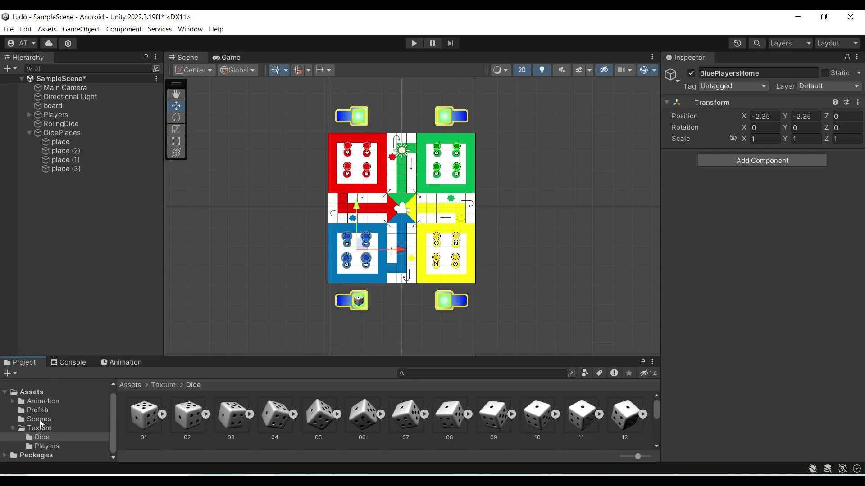
{"action": "scroll", "coordinate": [39, 429], "scroll_direction": "down", "scroll_amount": 1}
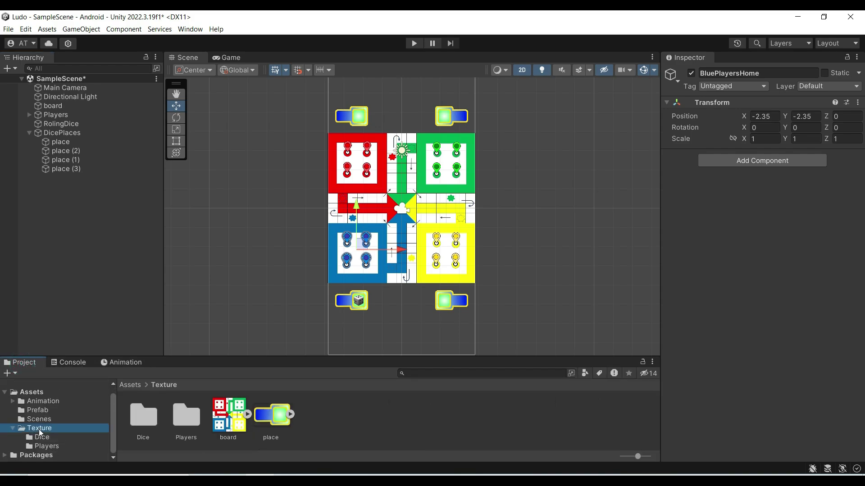
{"action": "double_click", "coordinate": [194, 419]}
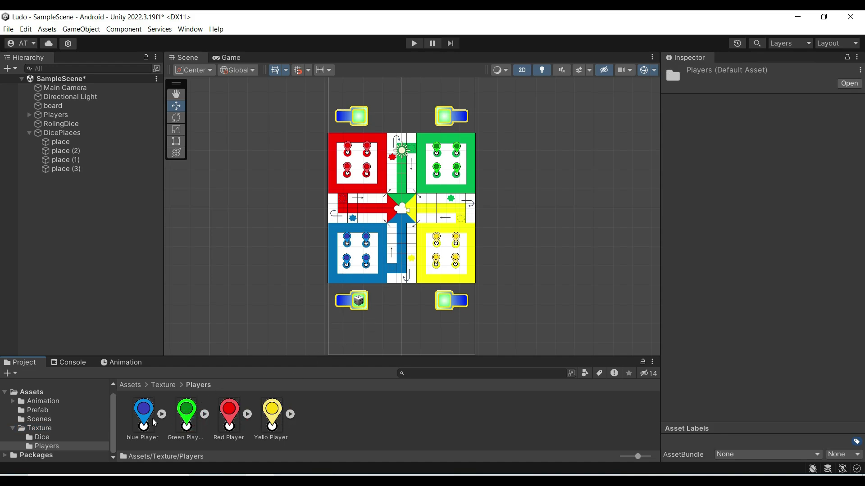
{"action": "left_click_drag", "start_coordinate": [154, 422], "coordinate": [70, 137]}
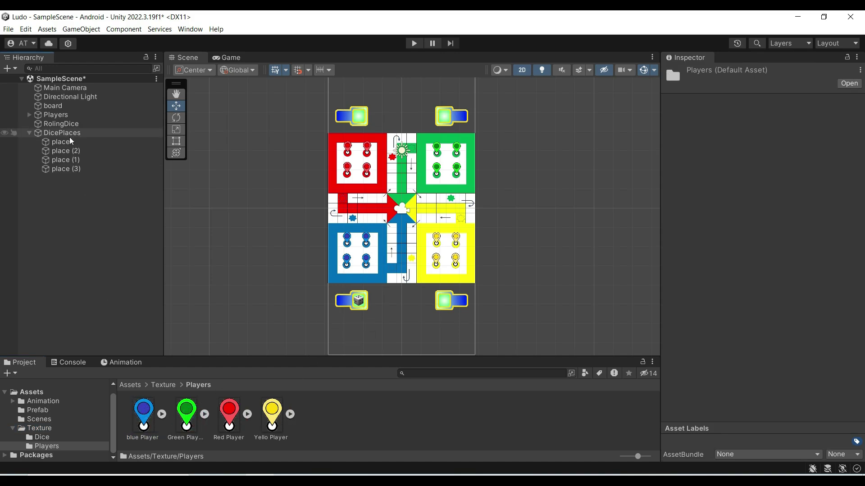
{"action": "left_click_drag", "start_coordinate": [145, 420], "coordinate": [81, 186]}
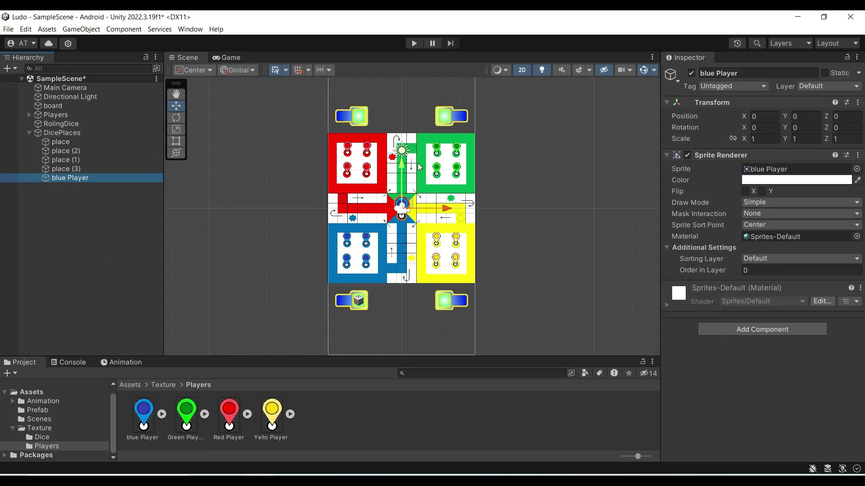
- Move blue Player onto the dice place below the blue home at position X -3, Y -4.35, and save the scene
{"action": "left_click_drag", "start_coordinate": [401, 171], "coordinate": [399, 264]}
{"action": "left_click_drag", "start_coordinate": [442, 300], "coordinate": [384, 300]}
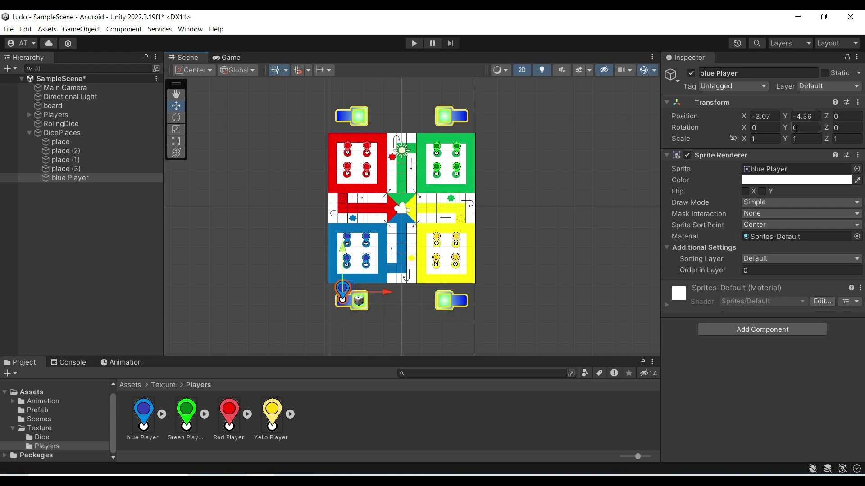
{"action": "left_click", "coordinate": [816, 118]}
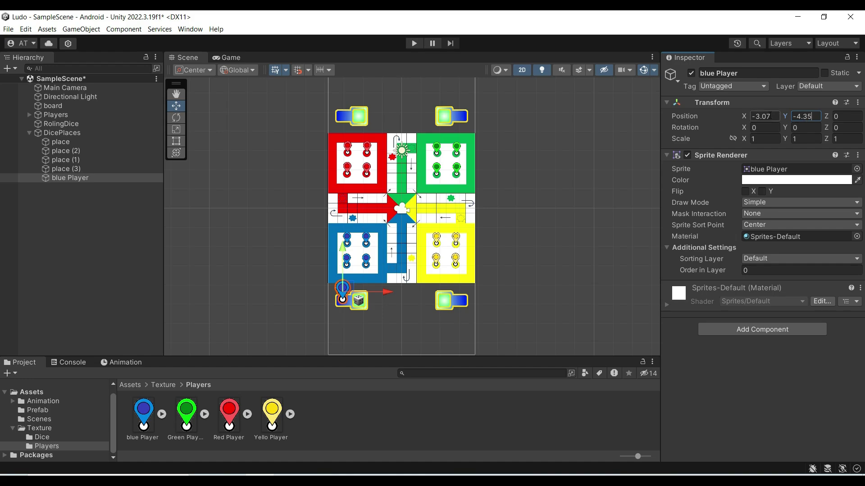
{"action": "left_click", "coordinate": [766, 116]}
{"action": "type", "text": "-3."}
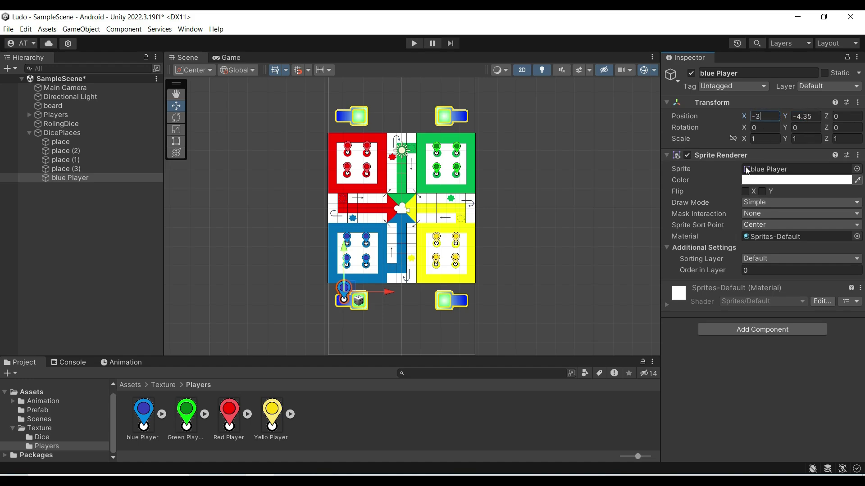
{"action": "left_click", "coordinate": [809, 117]}
{"action": "key", "text": "ctrl+s"}
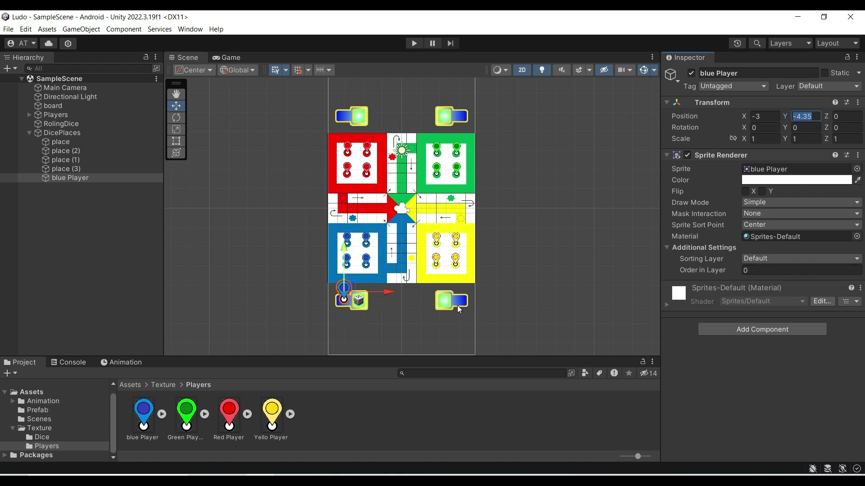
- Add the Yello Player sprite under DicePlaces and set its position to X 3, Y -4.35
{"action": "left_click_drag", "start_coordinate": [272, 412], "coordinate": [72, 133]}
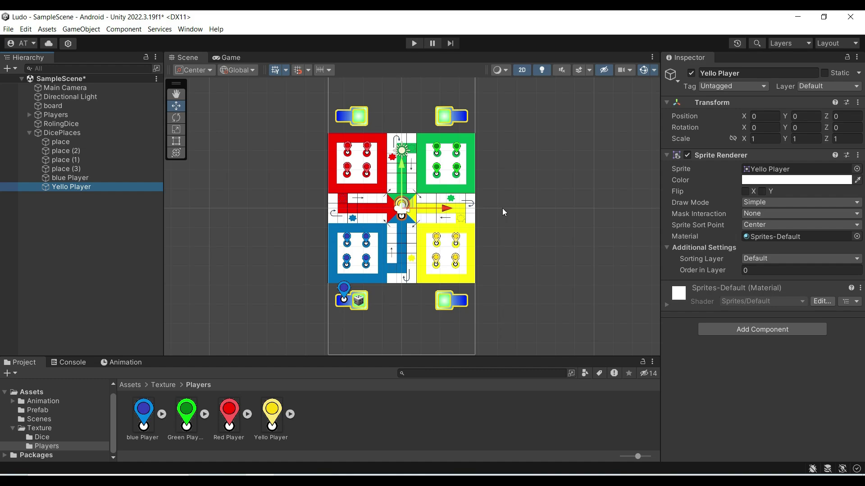
{"action": "left_click", "coordinate": [809, 116]}
{"action": "type", "text": "-4.35"}
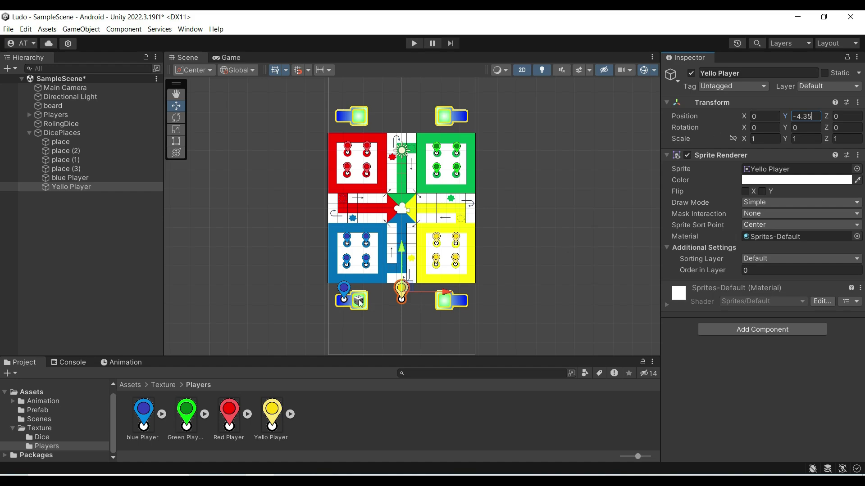
{"action": "left_click", "coordinate": [343, 298]}
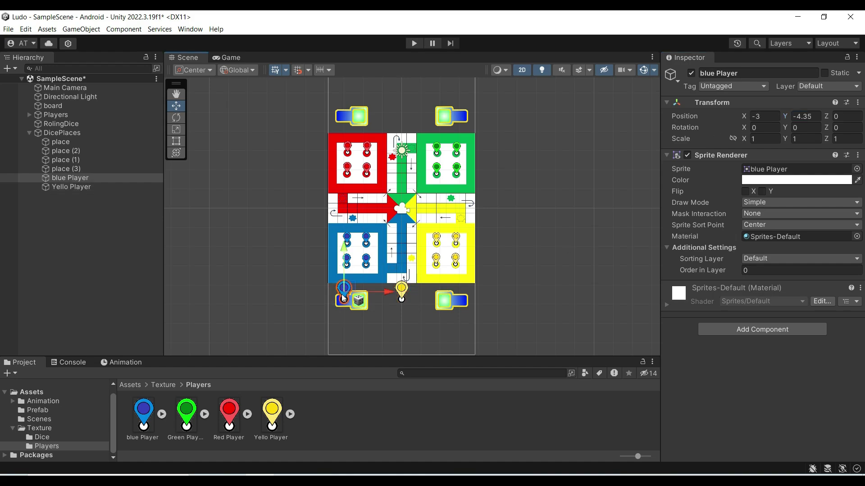
{"action": "left_click", "coordinate": [758, 118]}
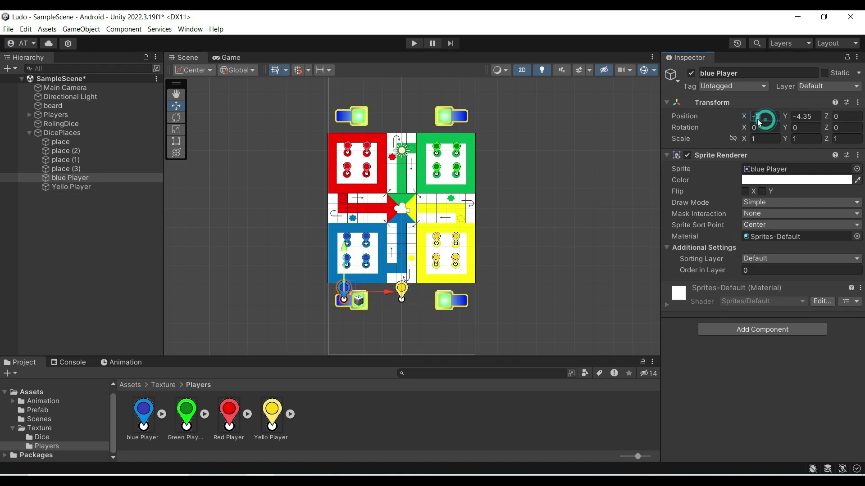
{"action": "left_click", "coordinate": [70, 186]}
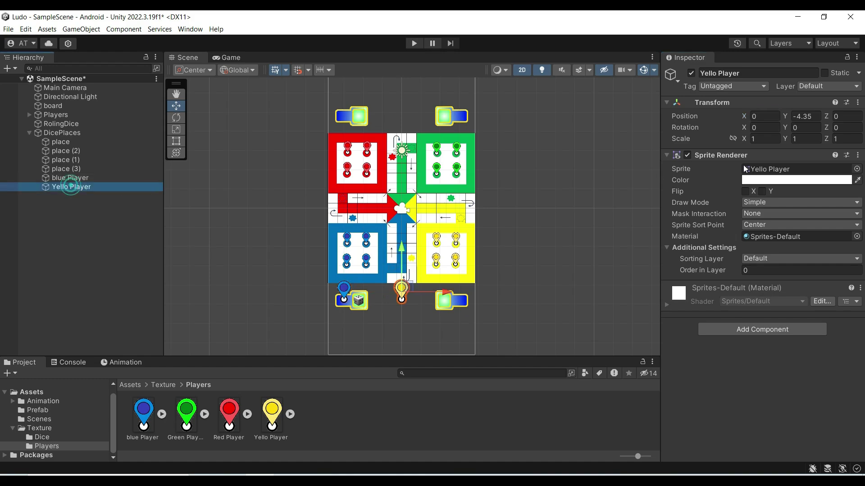
{"action": "left_click", "coordinate": [764, 116]}
{"action": "type", "text": "3"}
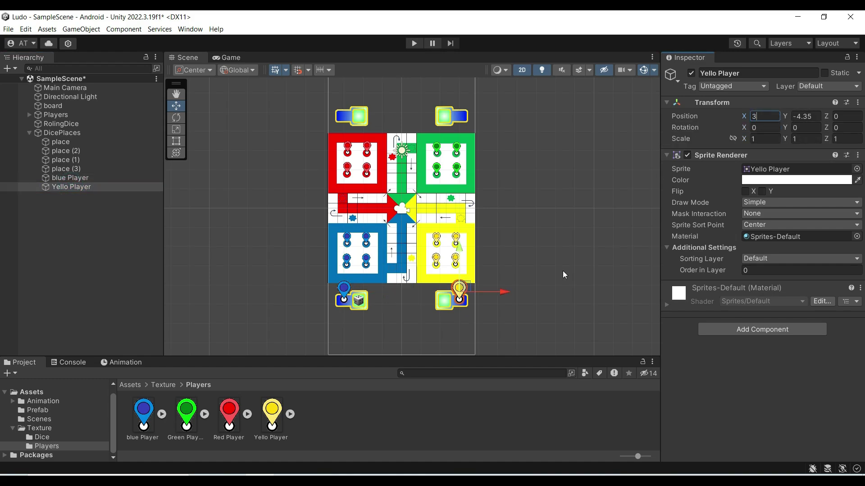
{"action": "left_click", "coordinate": [571, 298]}
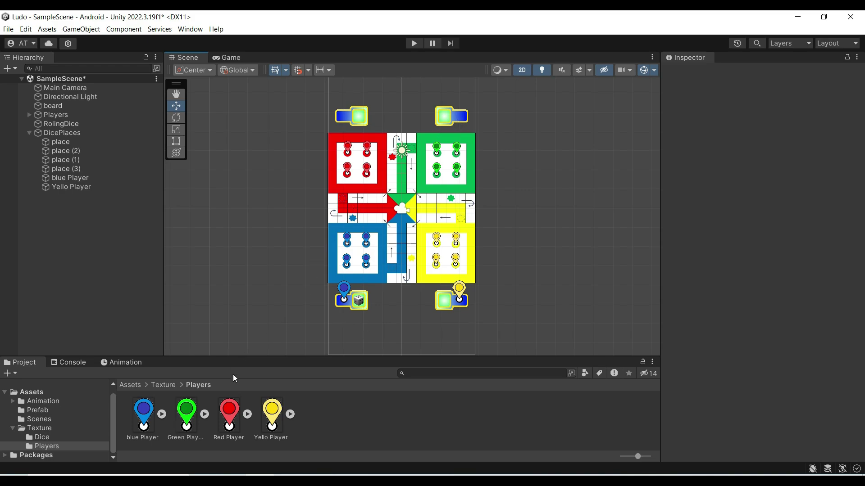
- Add the Red Player sprite under DicePlaces and set its position to X -3, Y 3
{"action": "left_click_drag", "start_coordinate": [232, 412], "coordinate": [61, 132]}
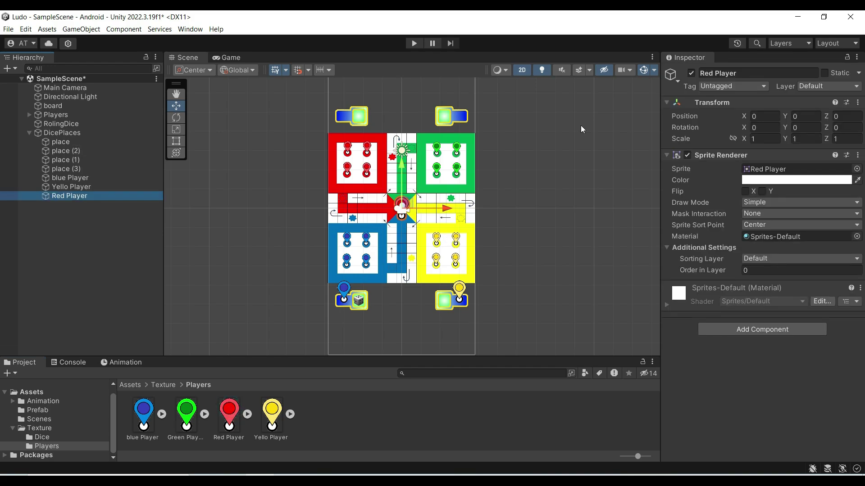
{"action": "left_click", "coordinate": [801, 118]}
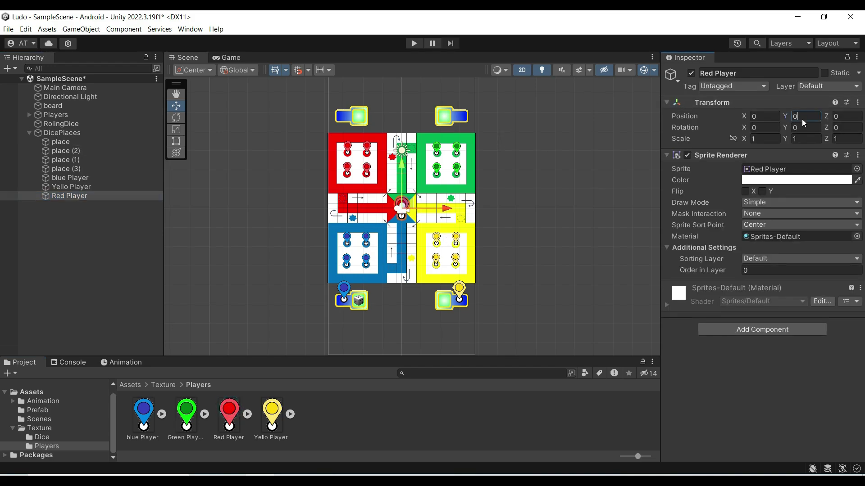
{"action": "type", "text": "3"}
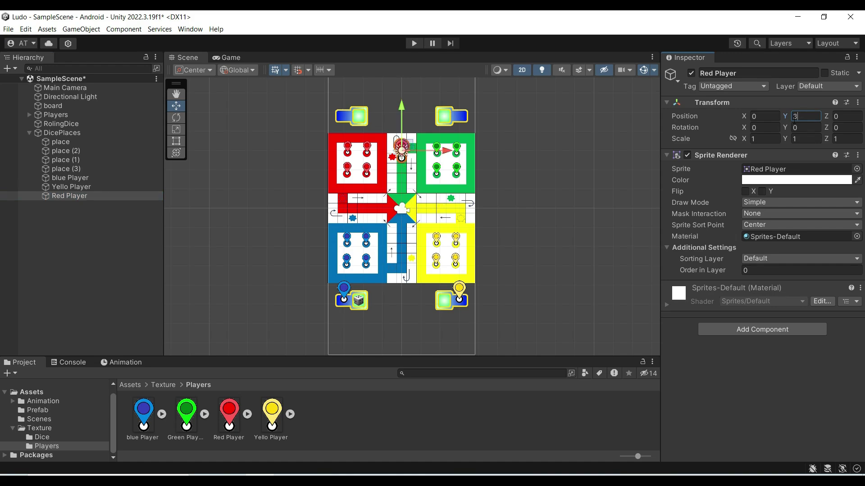
{"action": "left_click", "coordinate": [749, 117]}
{"action": "type", "text": "-4.3"}
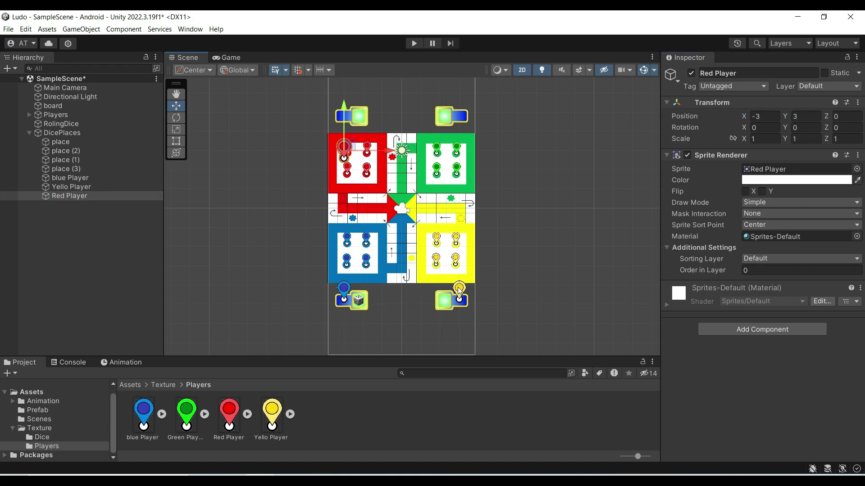
- Set Red Player's Y position to 4.35, then raise it onto the dice place above the red home, to about Y 5.29
{"action": "left_click", "coordinate": [457, 287]}
{"action": "left_click", "coordinate": [813, 118]}
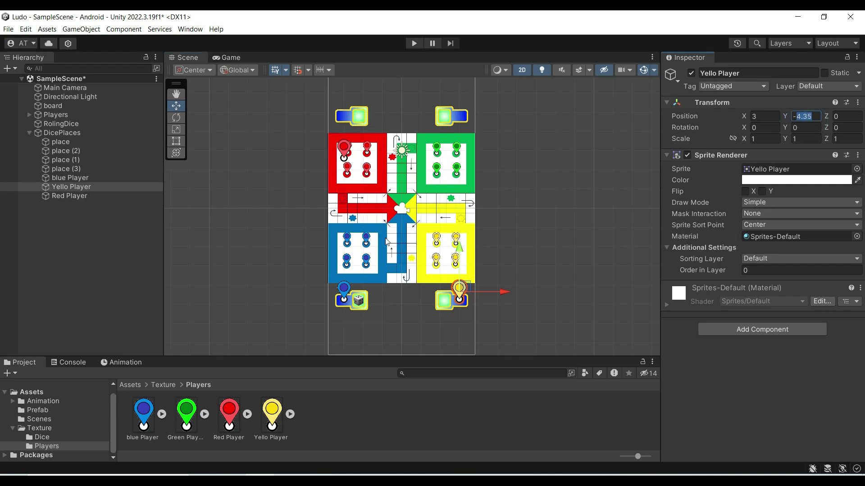
{"action": "left_click", "coordinate": [74, 196]}
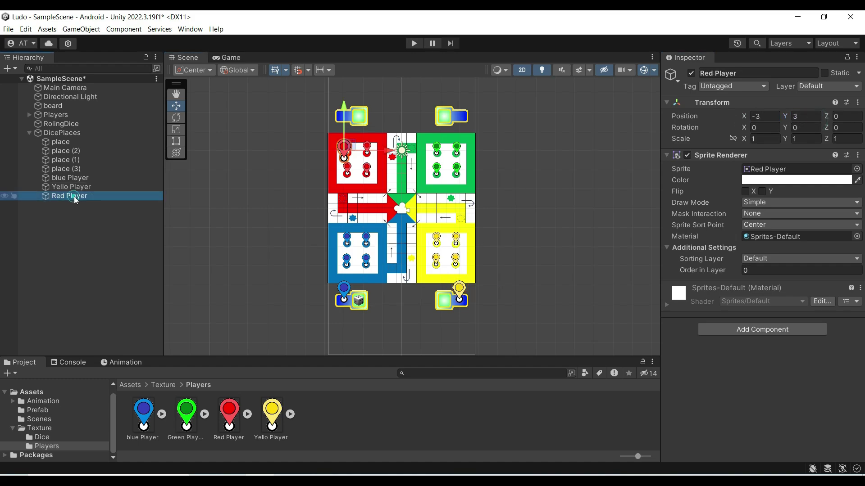
{"action": "left_click", "coordinate": [795, 117]}
{"action": "type", "text": "4.35"}
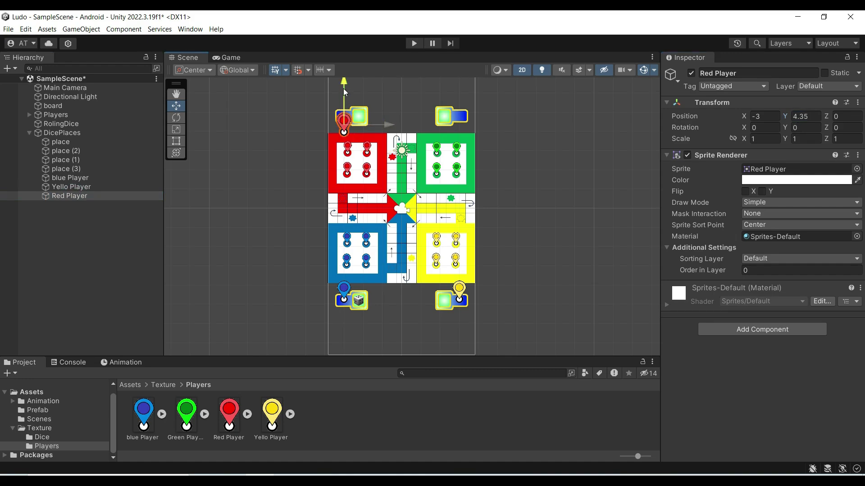
{"action": "left_click_drag", "start_coordinate": [343, 88], "coordinate": [339, 71]}
- Add the Green Player sprite under DicePlaces and set its X position to 3
{"action": "left_click", "coordinate": [62, 133]}
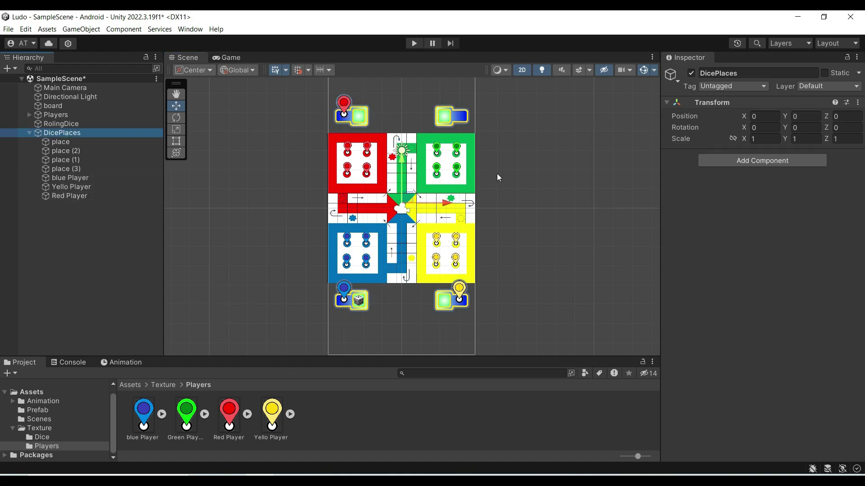
{"action": "left_click_drag", "start_coordinate": [186, 412], "coordinate": [53, 132]}
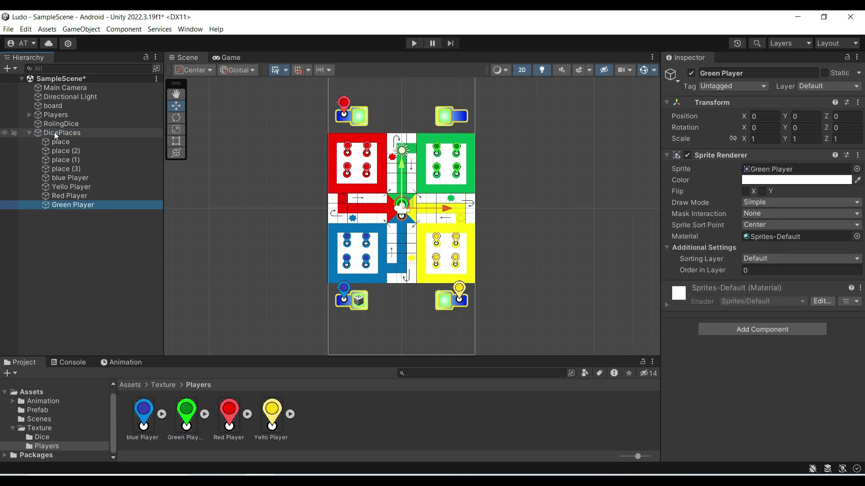
{"action": "left_click", "coordinate": [64, 196]}
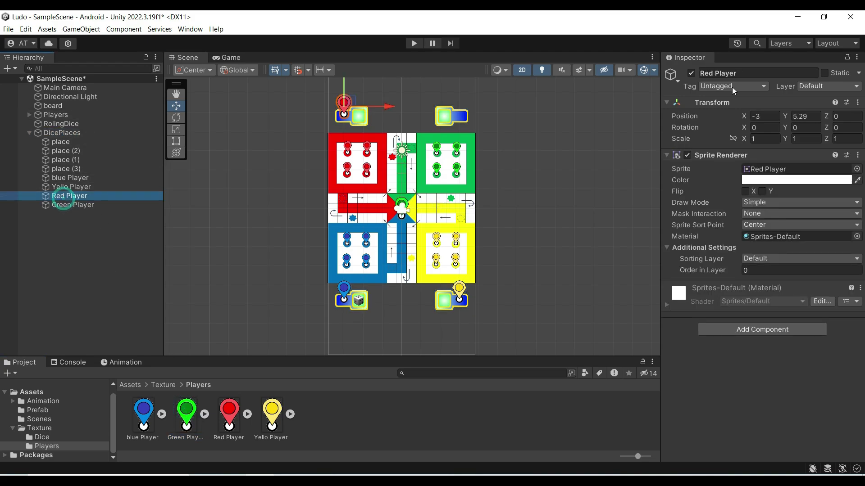
{"action": "left_click", "coordinate": [758, 117]}
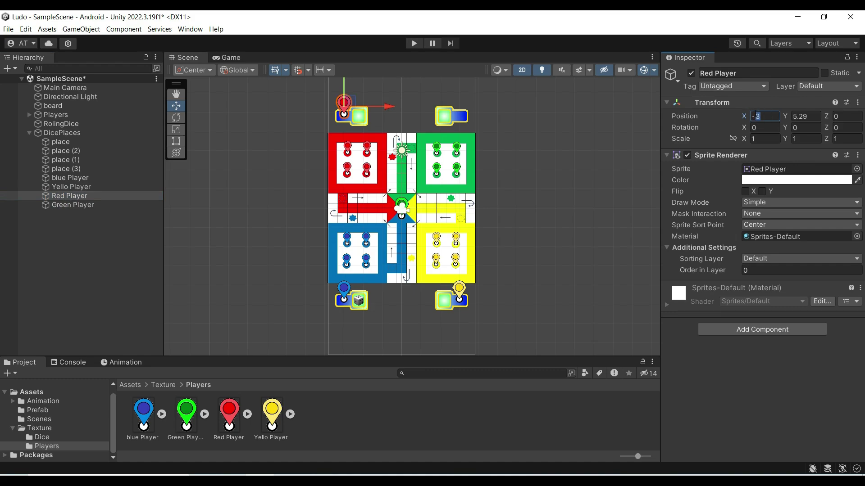
{"action": "left_click", "coordinate": [67, 205]}
{"action": "left_click", "coordinate": [761, 116]}
{"action": "type", "text": "3"}
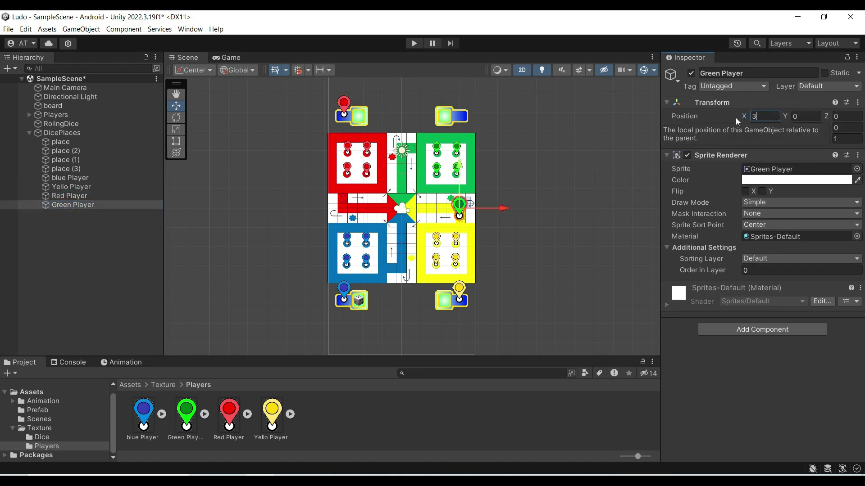
- Copy Red Player's Y position of 5.29 to Green Player to place it above the green home
{"action": "left_click", "coordinate": [73, 196]}
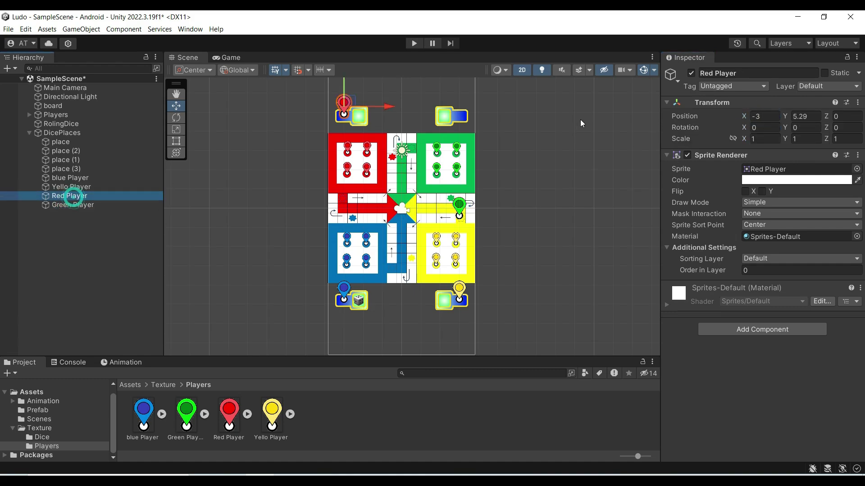
{"action": "left_click", "coordinate": [802, 116]}
{"action": "key", "text": "ctrl+c"}
{"action": "left_click", "coordinate": [80, 206]}
{"action": "left_click_drag", "start_coordinate": [812, 116], "coordinate": [783, 118]}
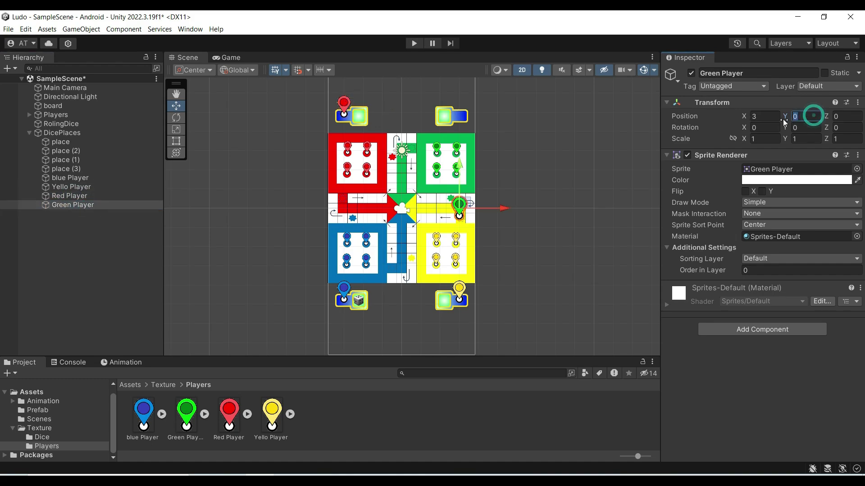
{"action": "key", "text": "ctrl+v"}
{"action": "left_click", "coordinate": [573, 142]}
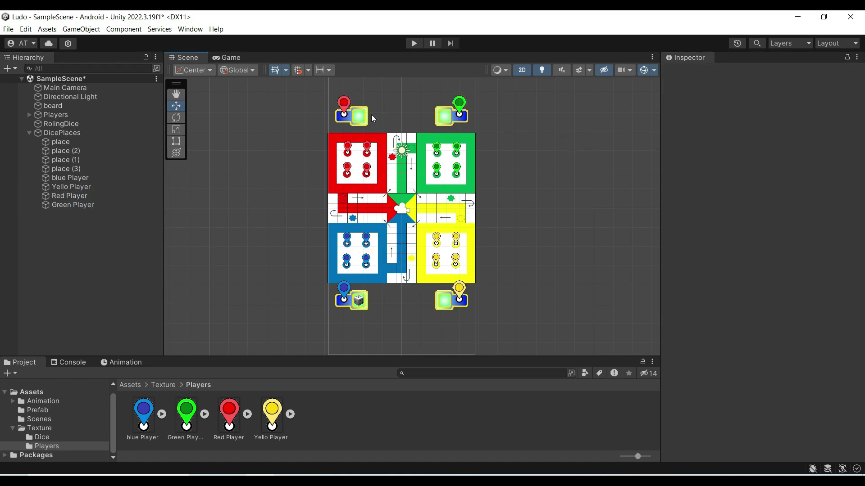